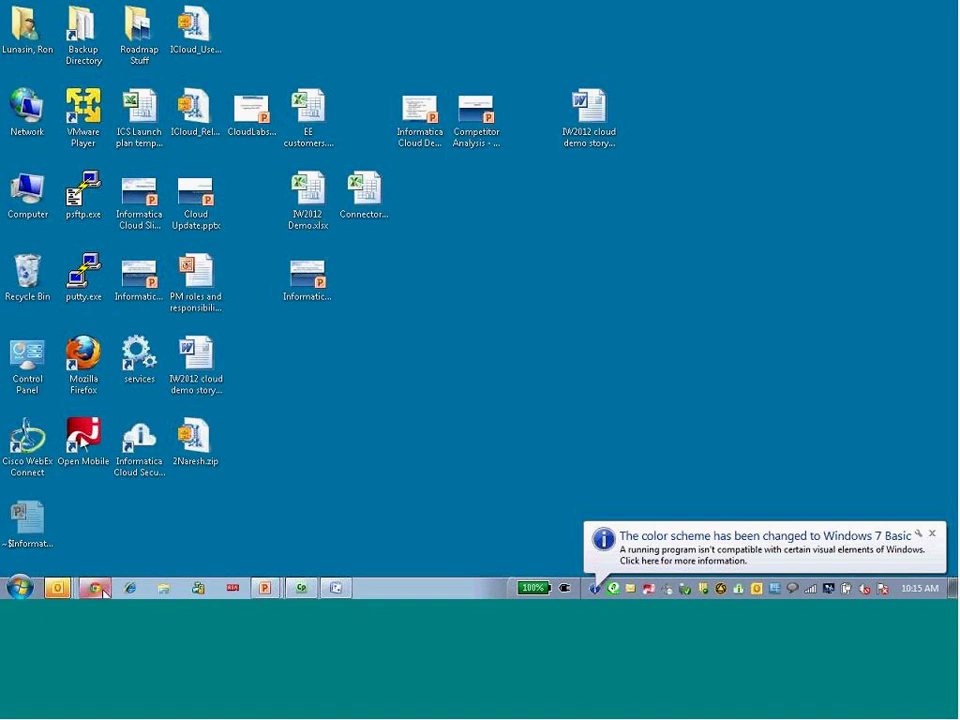
# Log in to Informatica Cloud with the saved .prod user name and its password
pyautogui.click(95, 588)
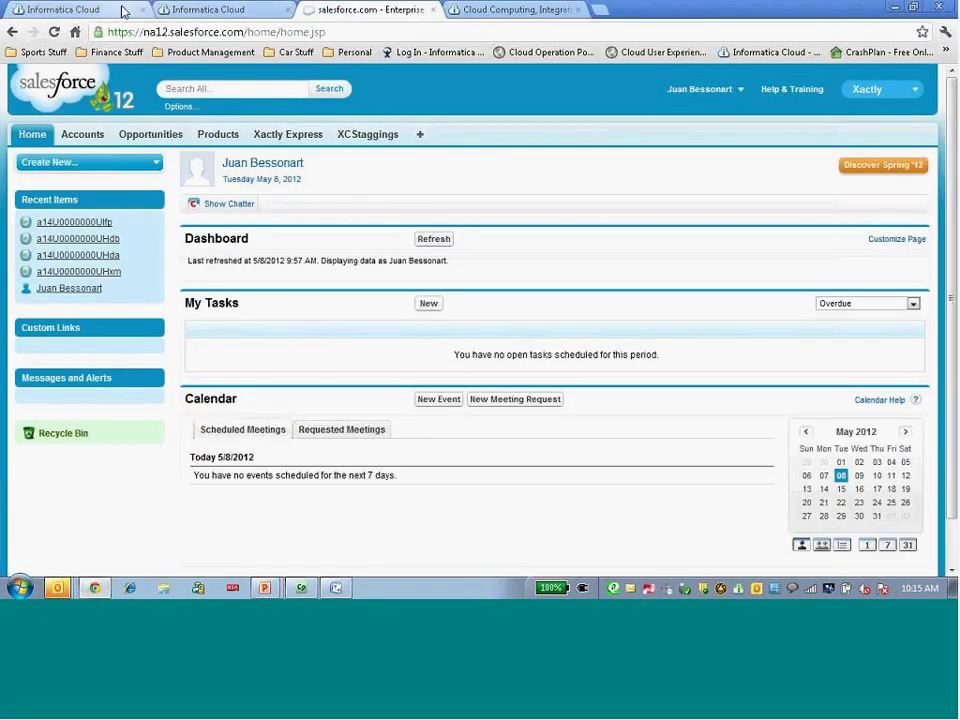
pyautogui.click(148, 9)
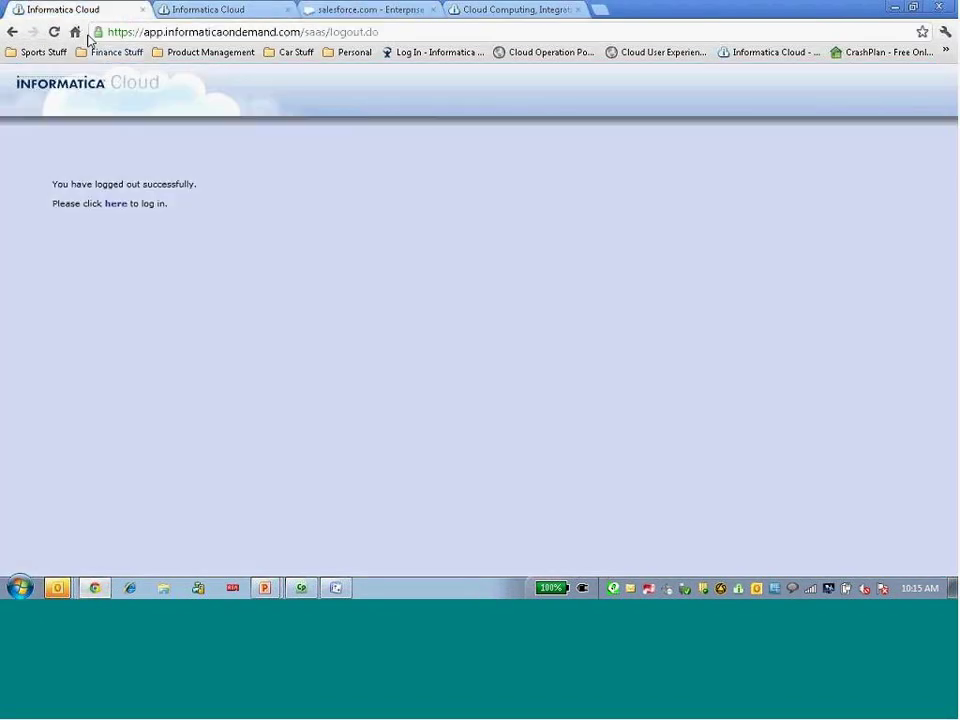
pyautogui.click(116, 204)
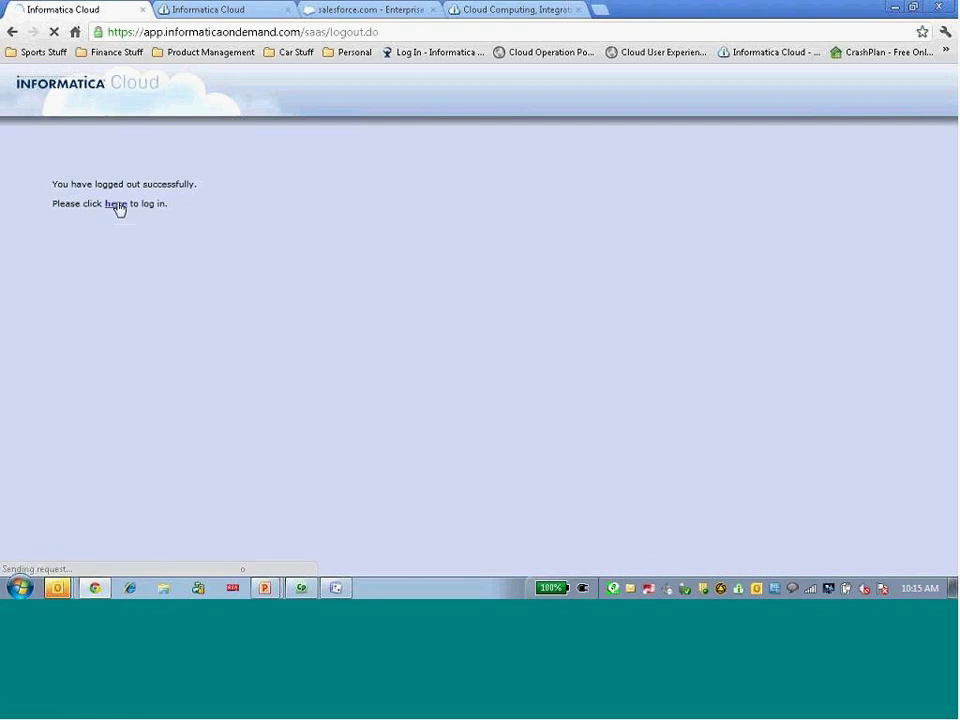
pyautogui.write('rl')
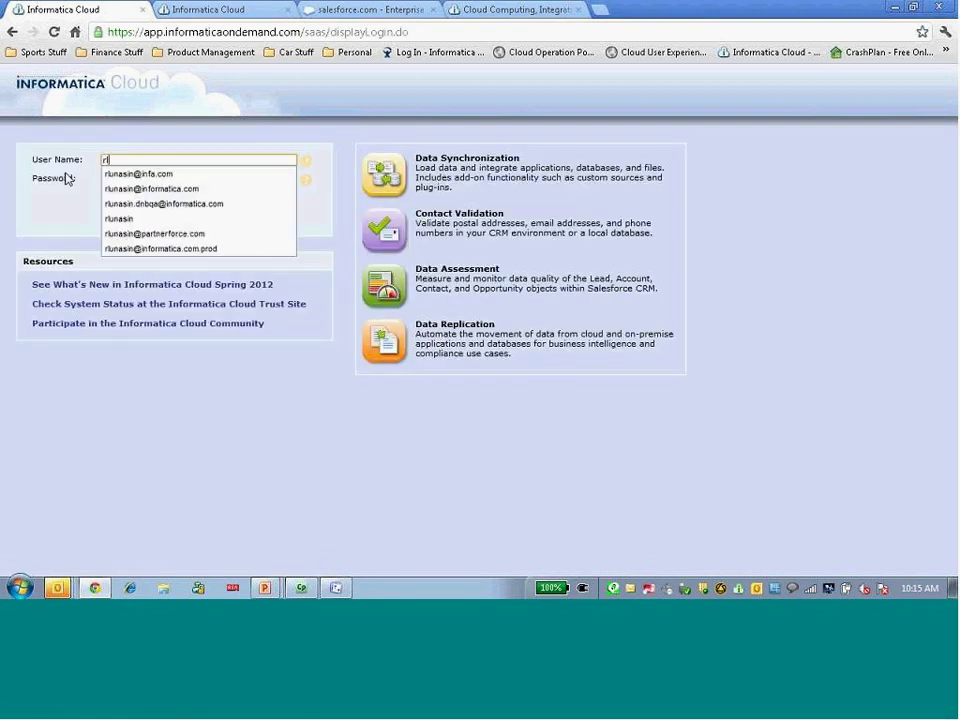
pyautogui.press('Down')
pyautogui.press('Down')
pyautogui.press('Down')
pyautogui.press('Down')
pyautogui.press('Down')
pyautogui.press('Down')
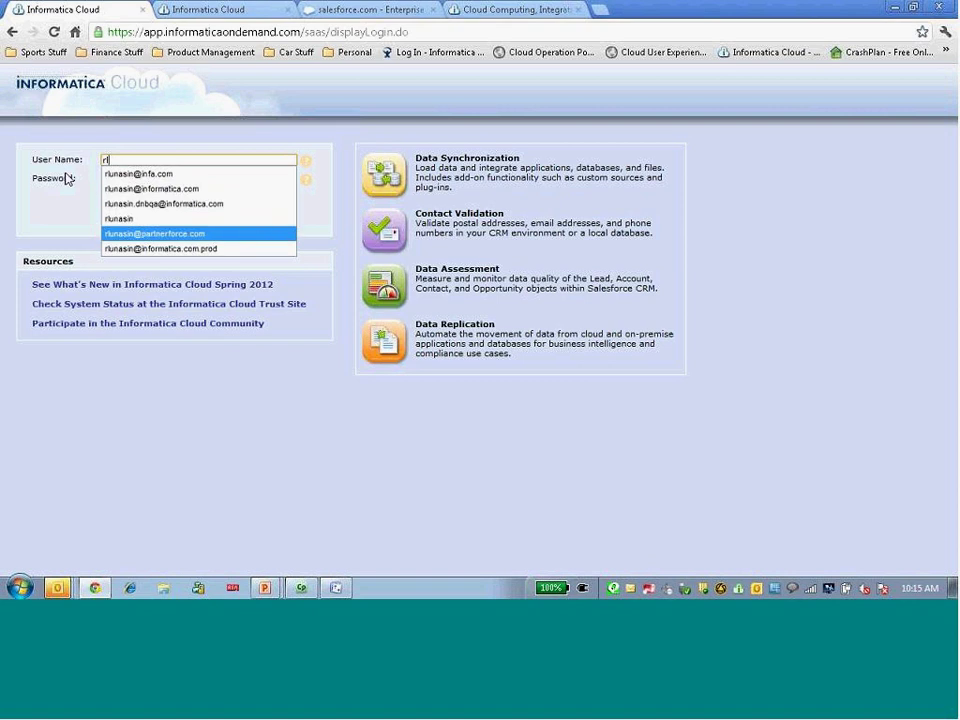
pyautogui.press('Return')
pyautogui.press('Tab')
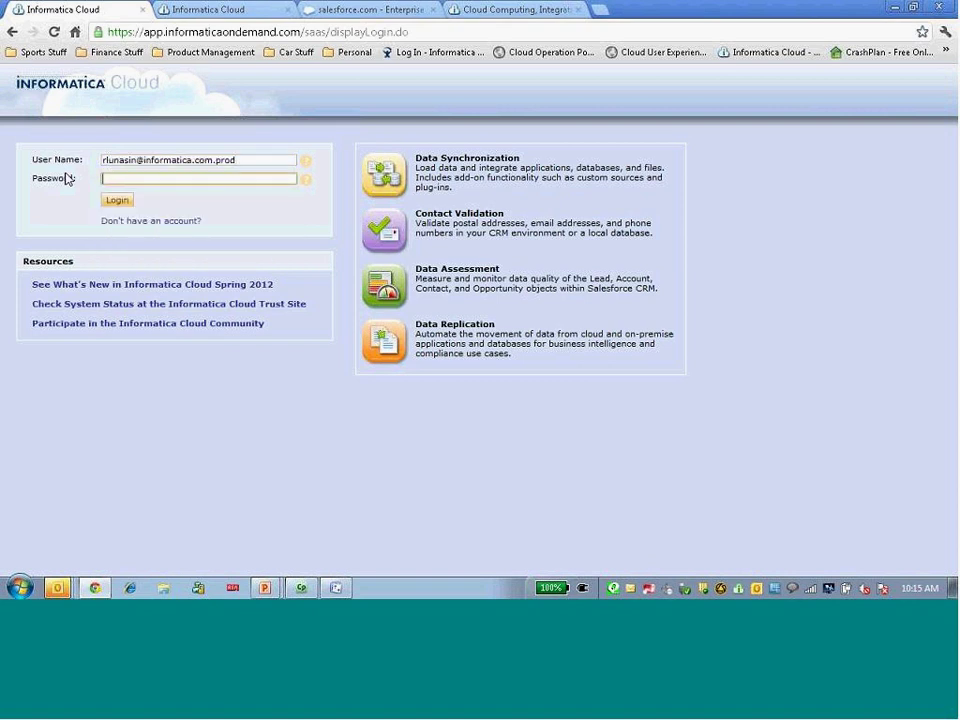
pyautogui.write('**********')
pyautogui.press('Return')
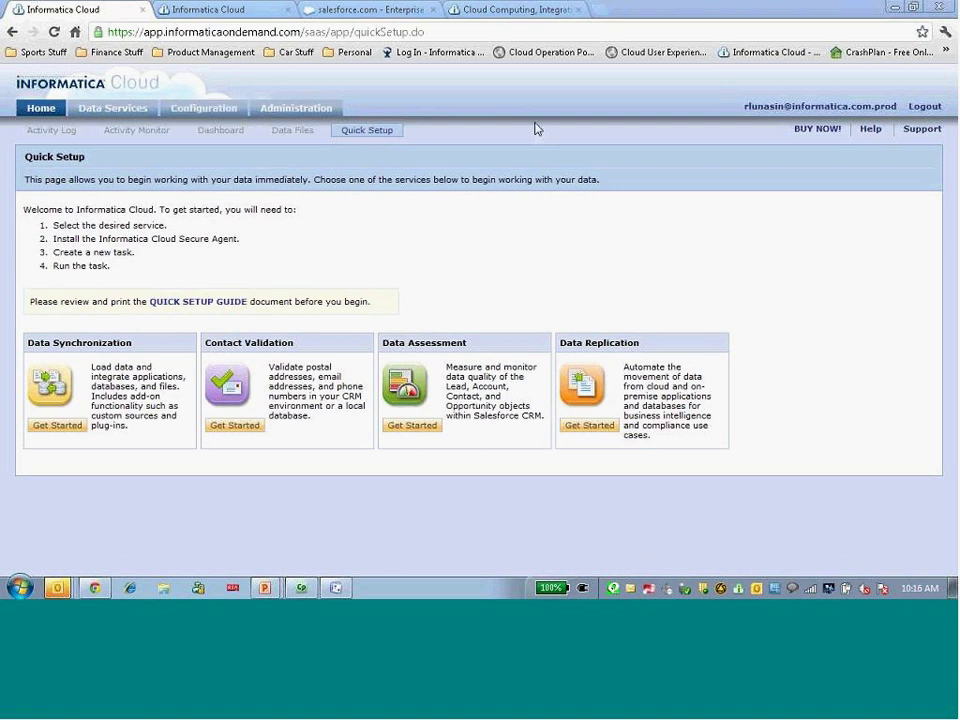
# Confirm the prod org's data synchronization, contact validation, replication task and task flow lists are empty
pyautogui.click(293, 110)
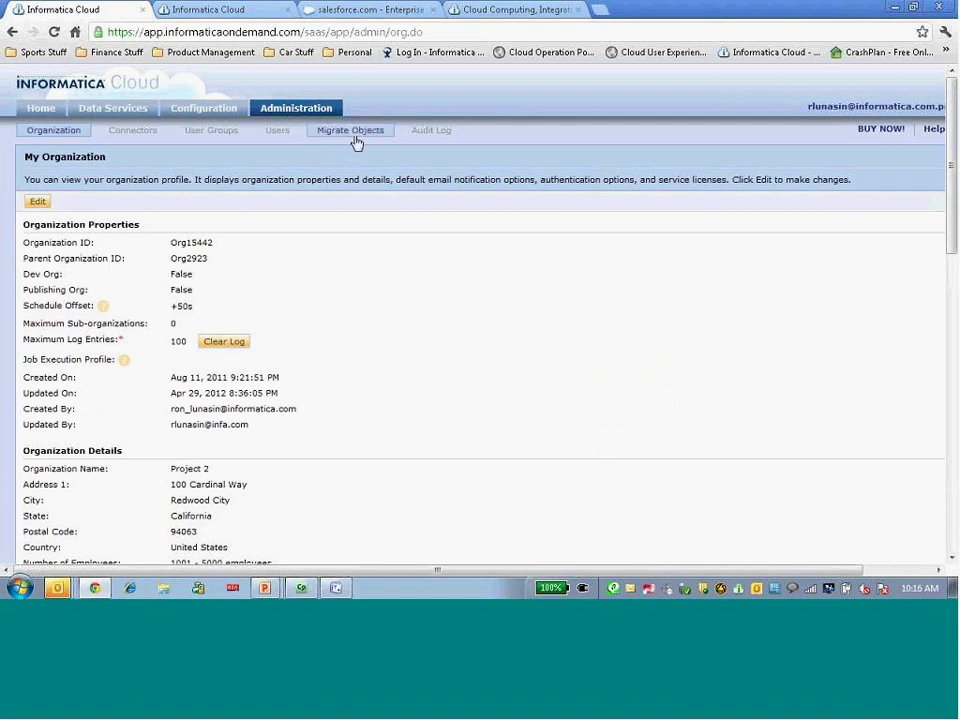
pyautogui.click(113, 110)
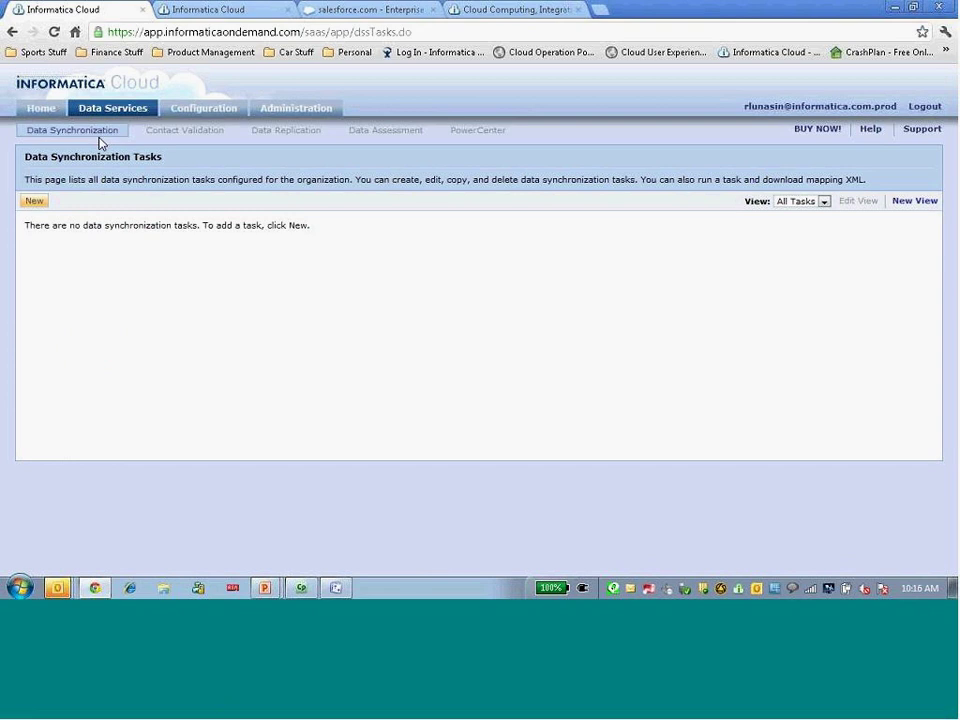
pyautogui.click(189, 133)
pyautogui.click(280, 134)
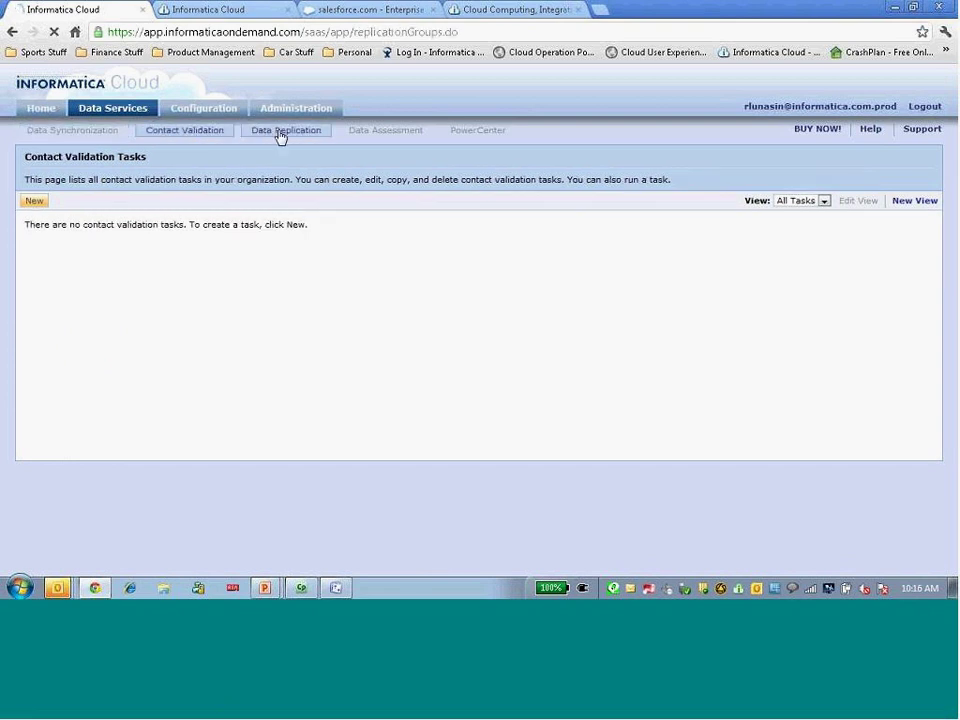
pyautogui.click(197, 111)
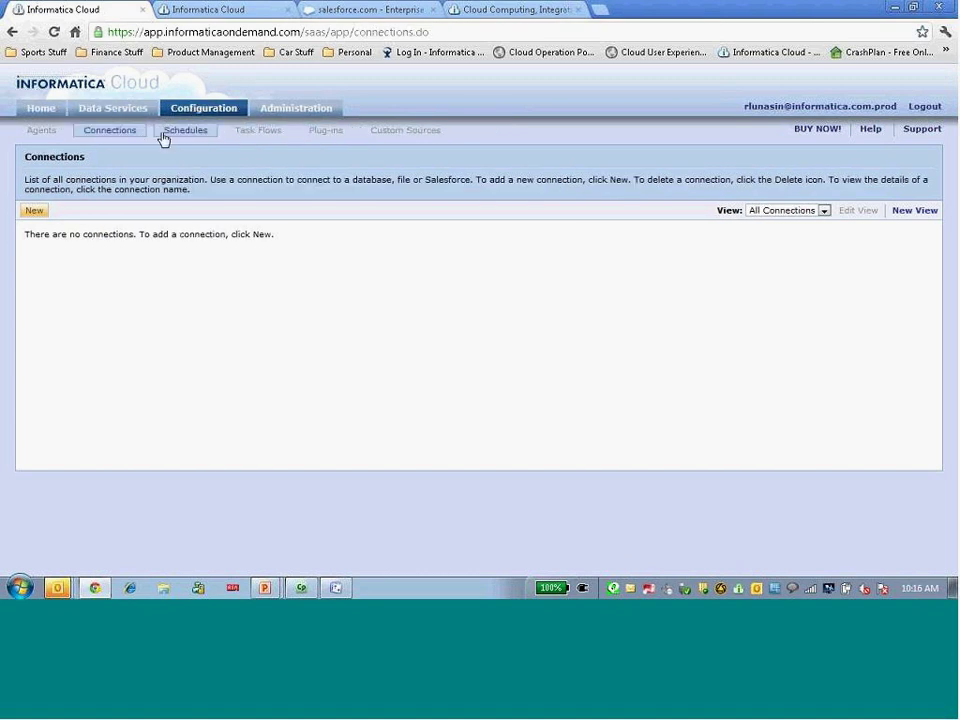
pyautogui.click(242, 136)
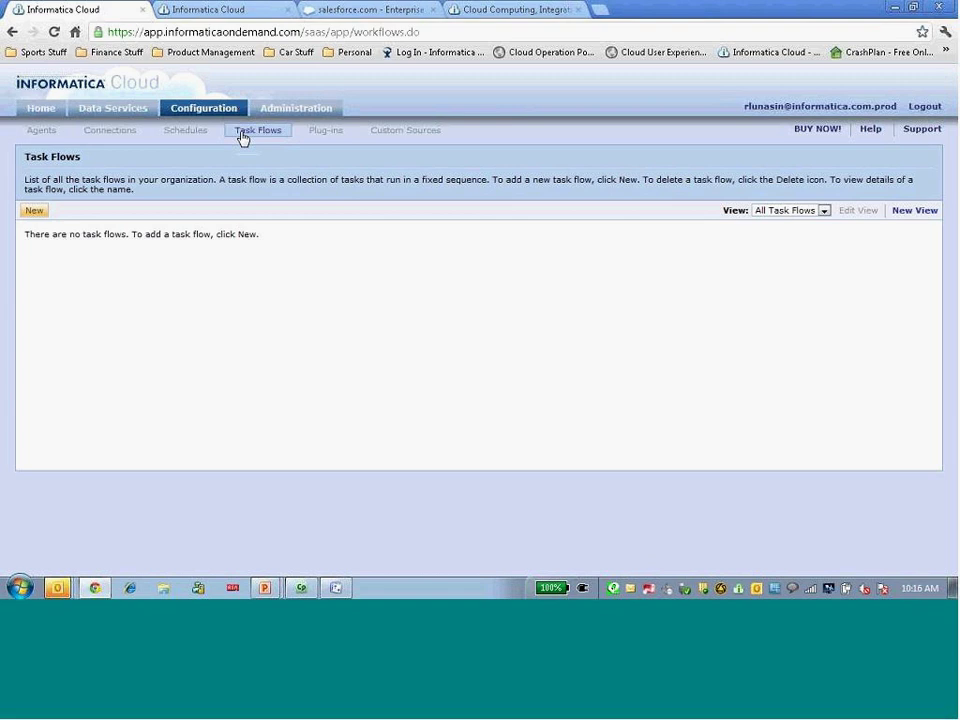
# Go to Administration > Migrate Objects and start a new migration
pyautogui.click(288, 110)
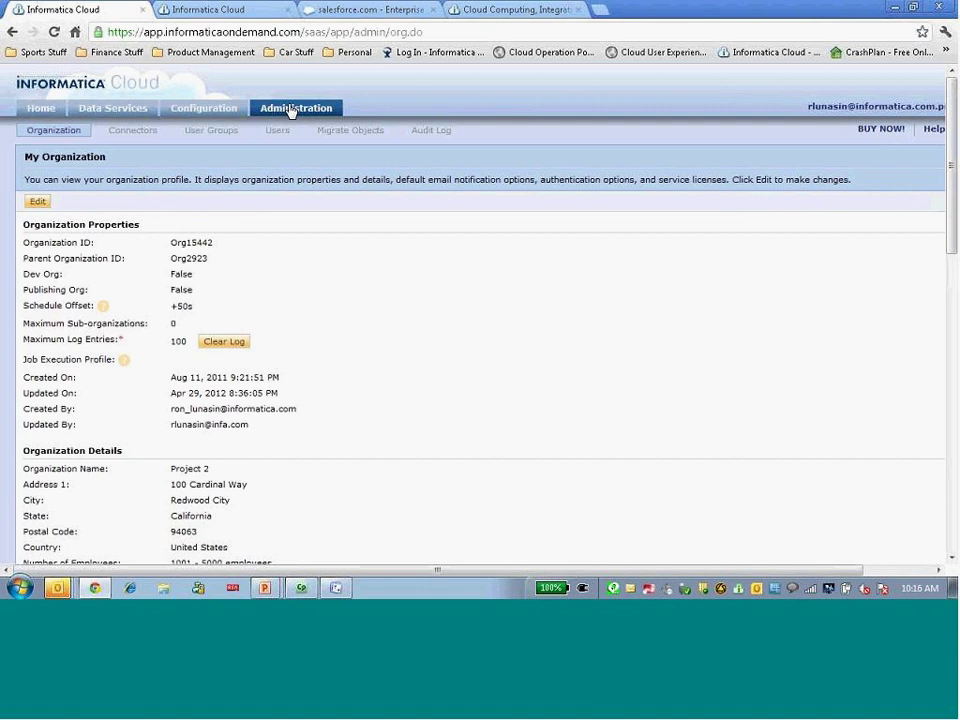
pyautogui.click(351, 132)
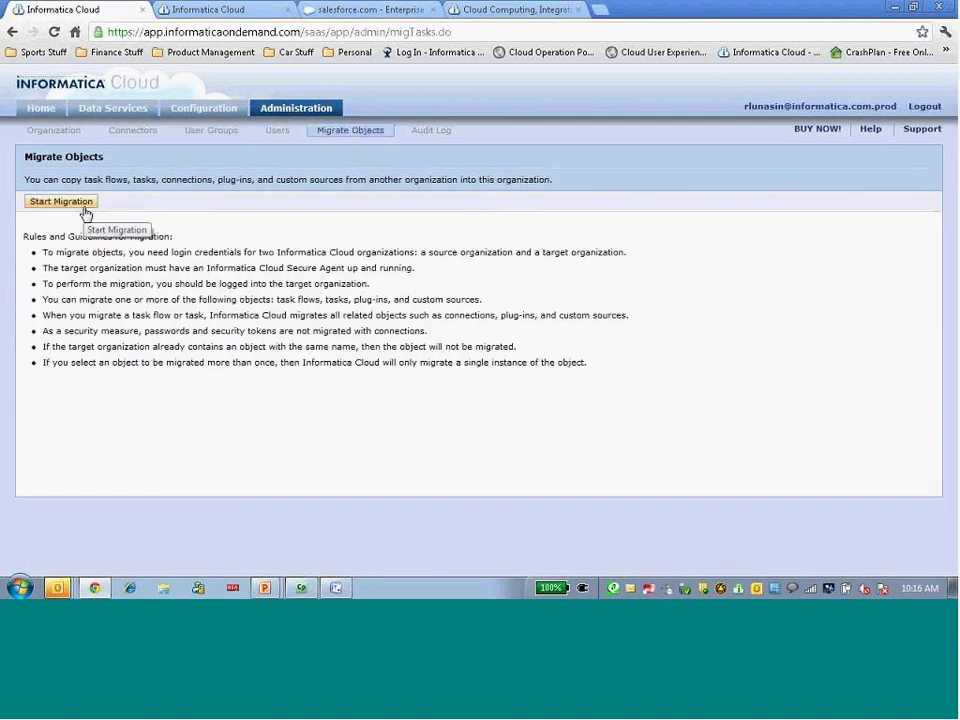
pyautogui.click(85, 213)
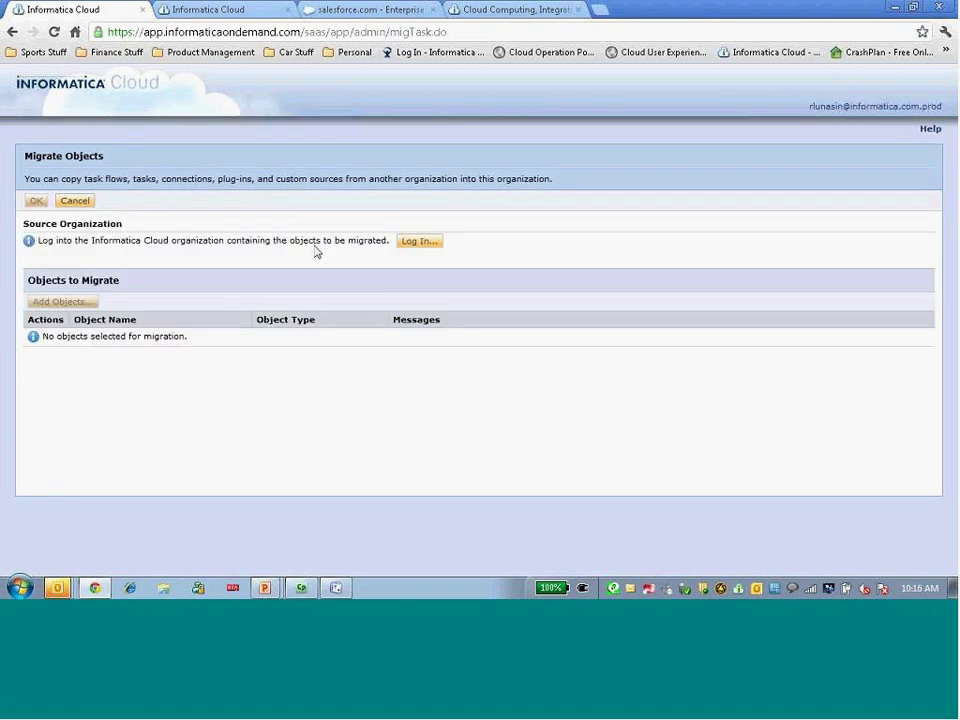
# Connect the dev account's Master Org as the source organization by entering its user name and password
pyautogui.click(418, 242)
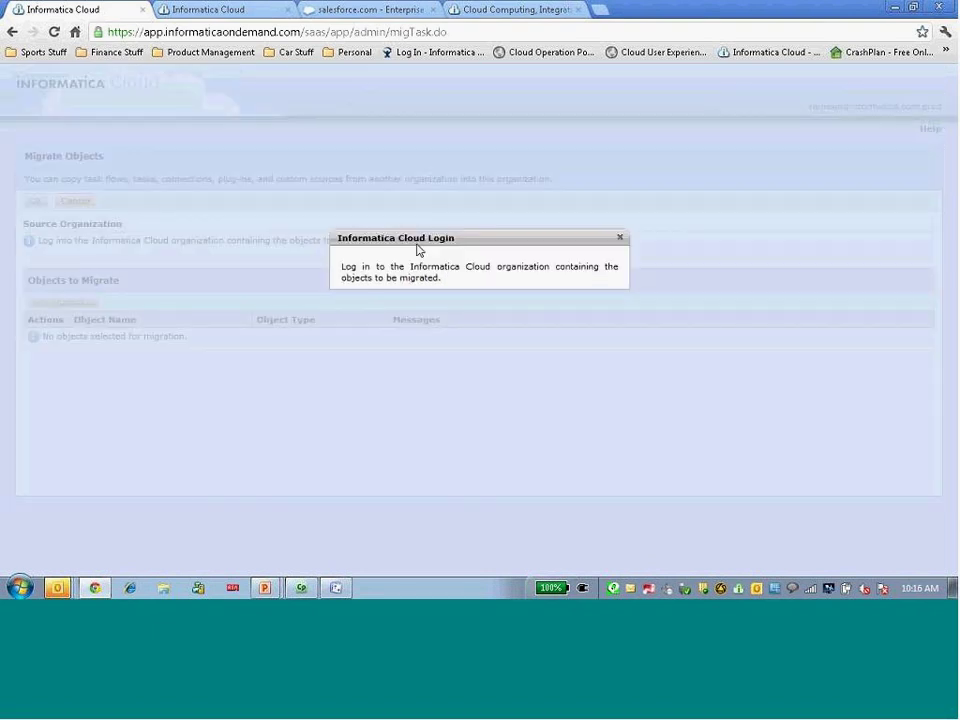
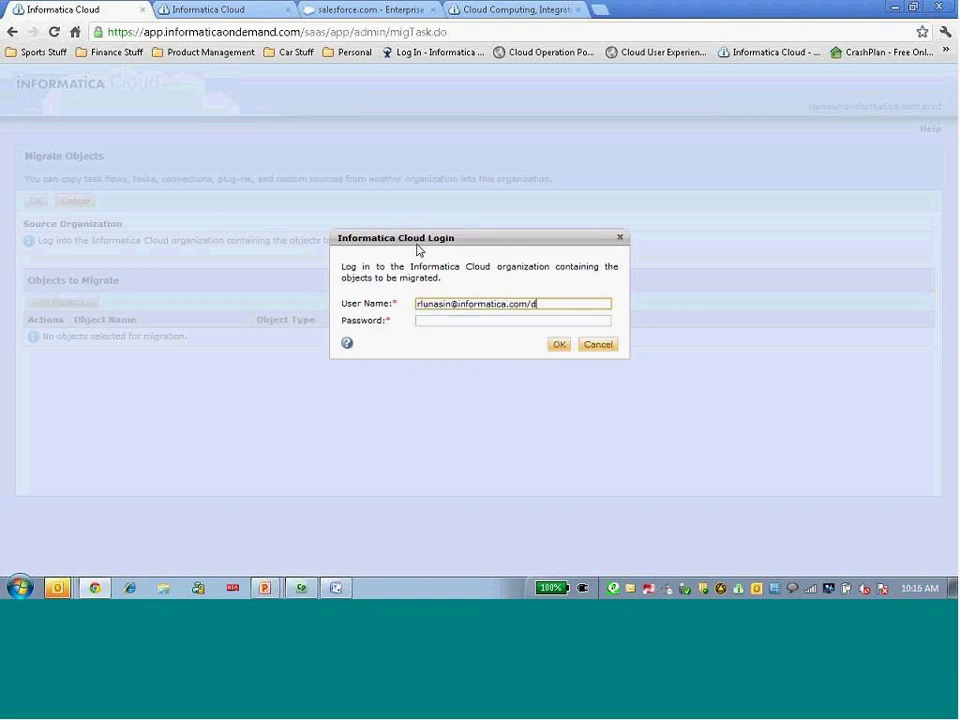
pyautogui.press('Tab')
pyautogui.write('*******')
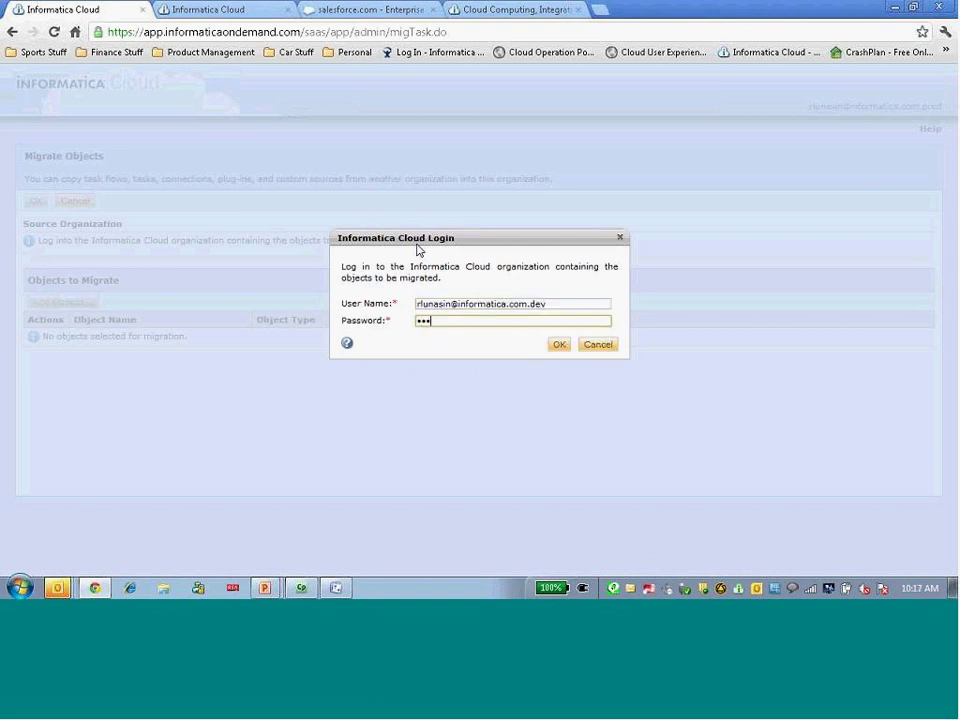
pyautogui.press('BackSpace')
pyautogui.press('BackSpace')
pyautogui.press('BackSpace')
pyautogui.press('BackSpace')
pyautogui.press('BackSpace')
pyautogui.press('BackSpace')
pyautogui.press('BackSpace')
pyautogui.write('***********')
pyautogui.press('Return')
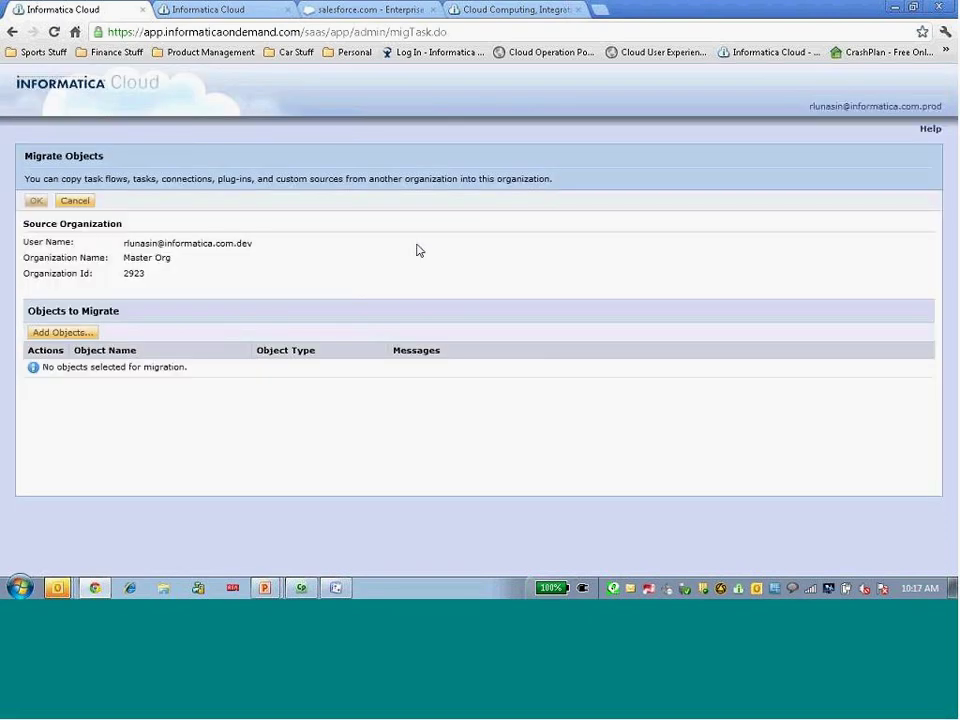
# Add the PROD Daily Tasks task flow to the objects to migrate
pyautogui.click(64, 333)
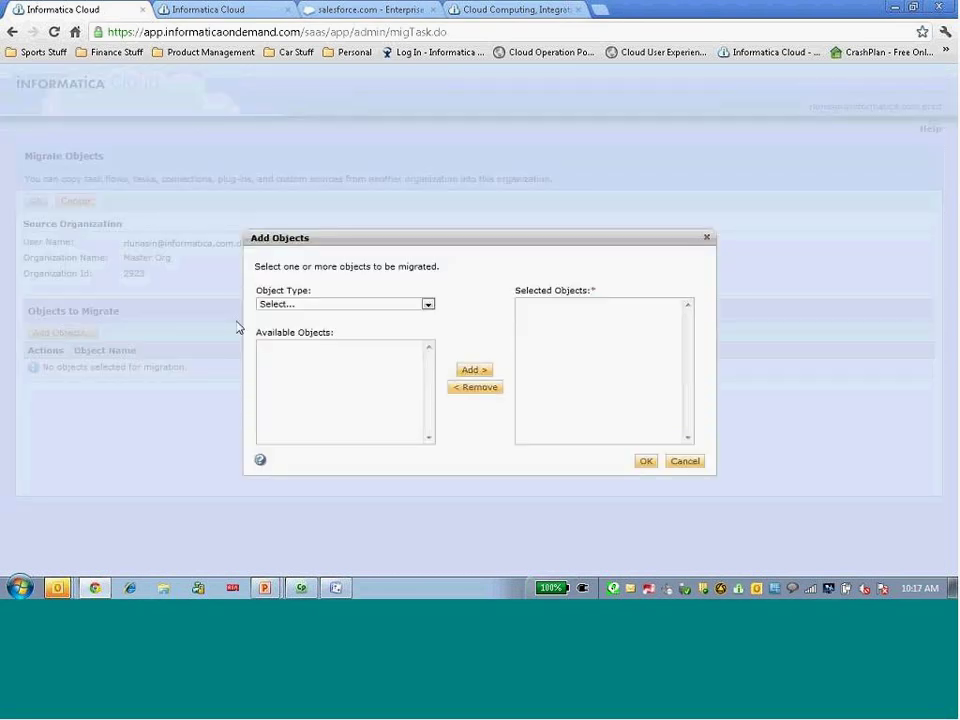
pyautogui.click(325, 309)
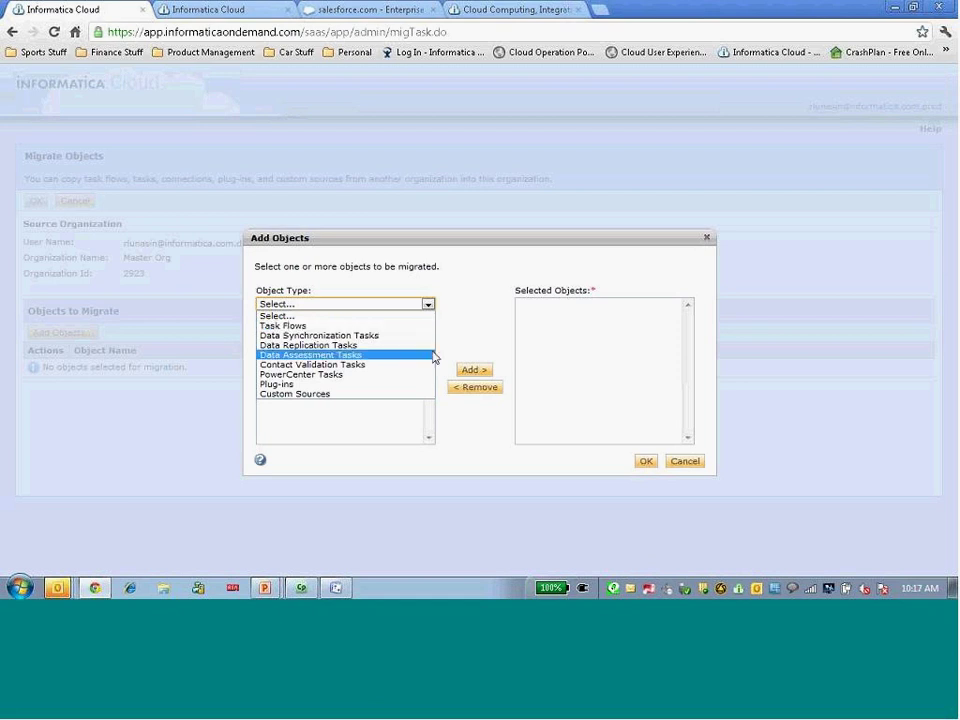
pyautogui.click(411, 328)
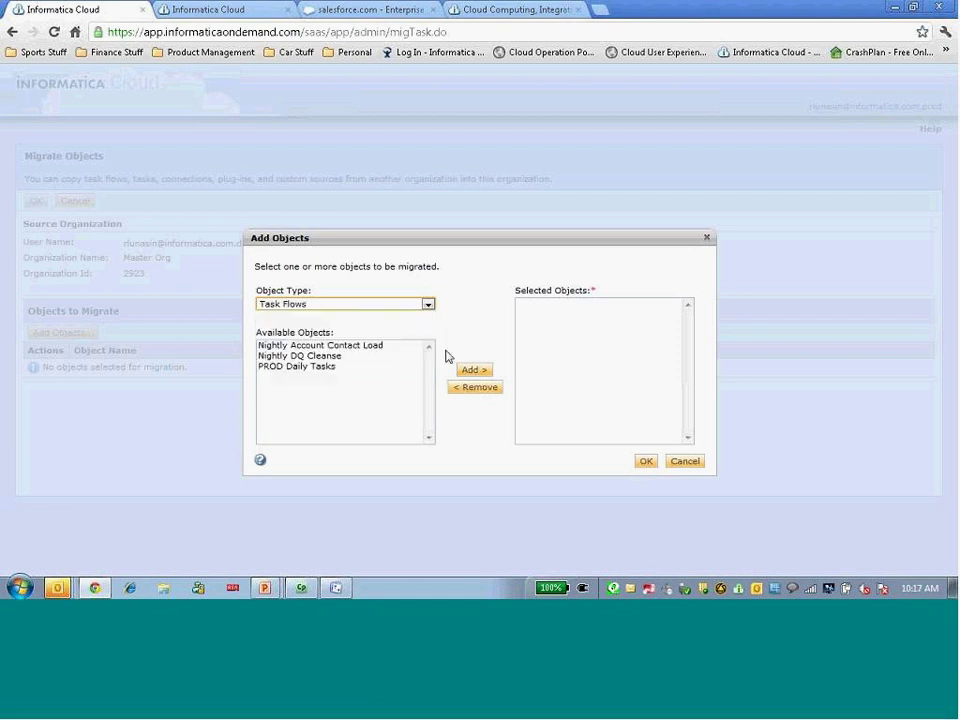
pyautogui.click(282, 368)
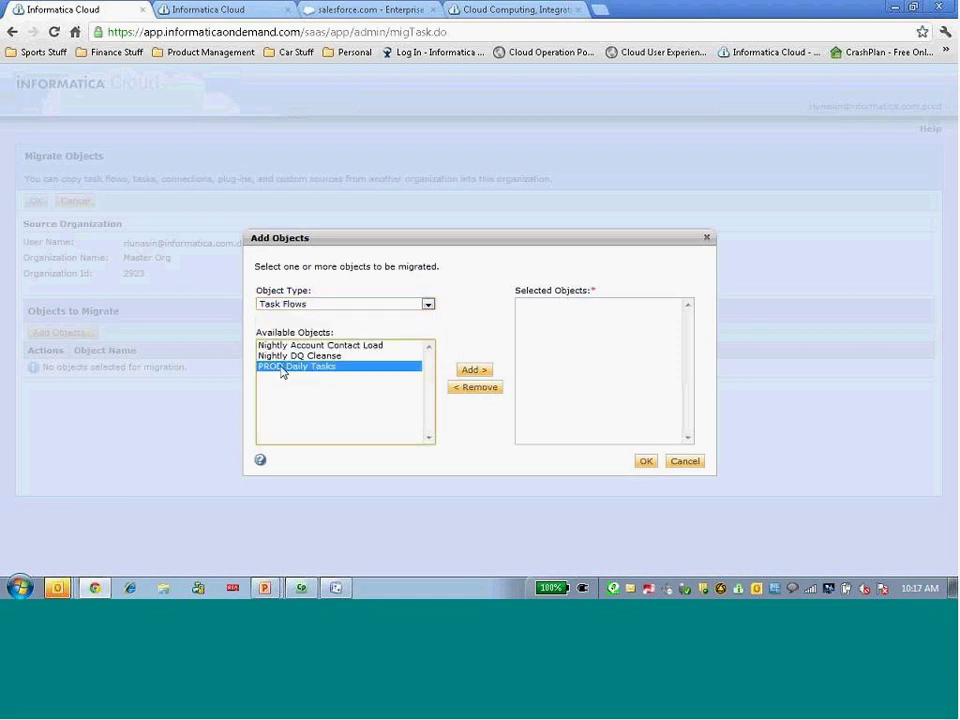
pyautogui.click(475, 371)
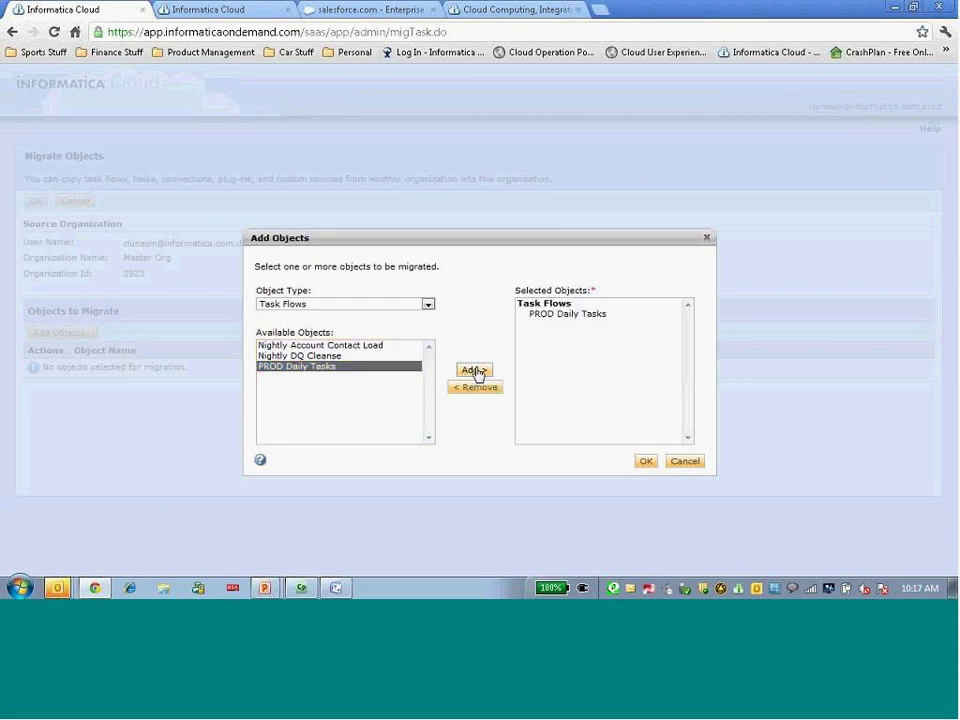
# Confirm the selected objects and review the full list of PROD Daily Tasks dependencies
pyautogui.click(645, 463)
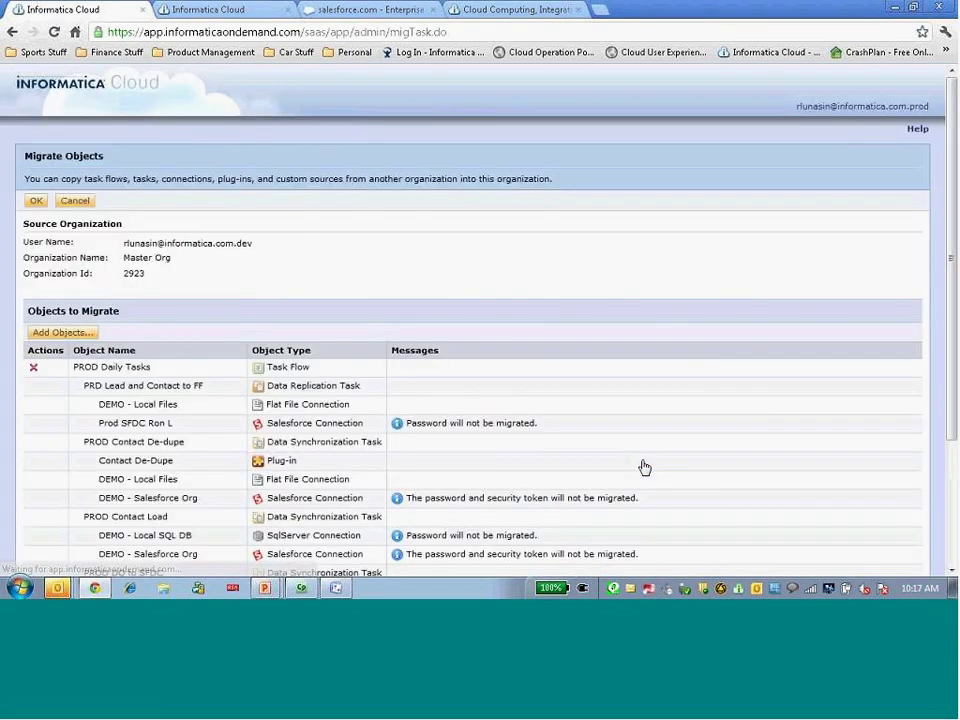
pyautogui.scroll(-3, 640, 425)
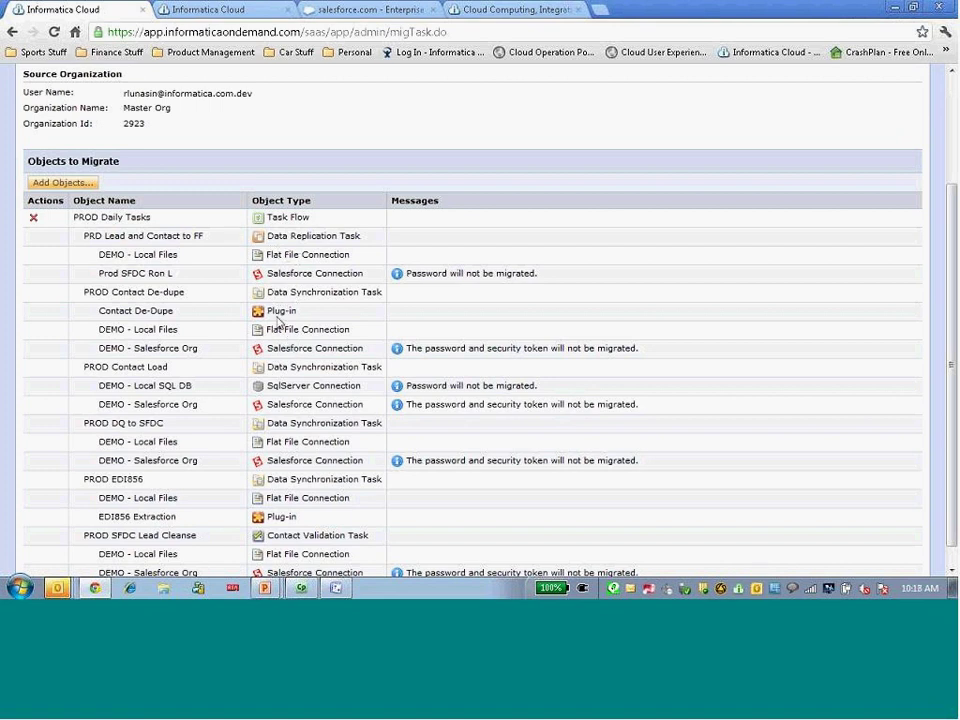
pyautogui.scroll(-1, 213, 425)
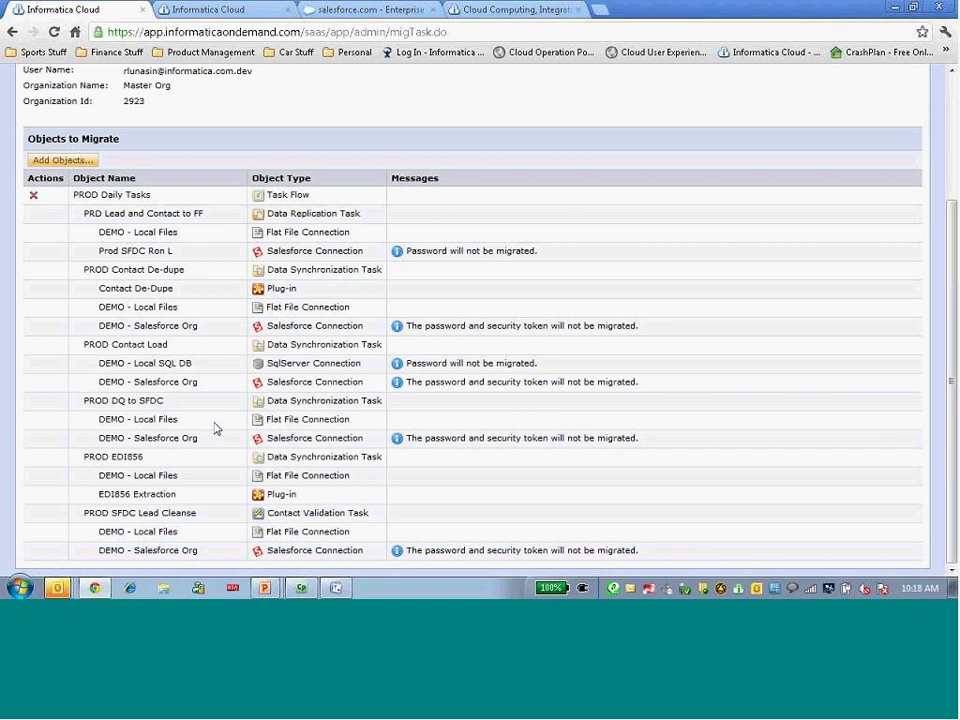
pyautogui.scroll(3, 213, 428)
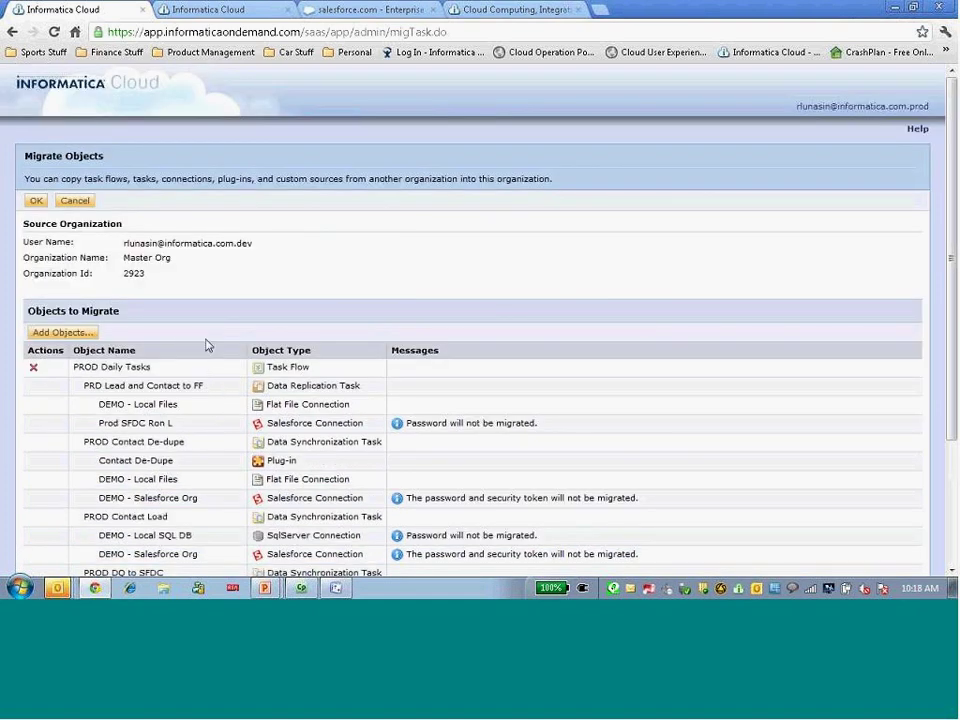
pyautogui.scroll(-3, 86, 274)
pyautogui.scroll(3, 86, 274)
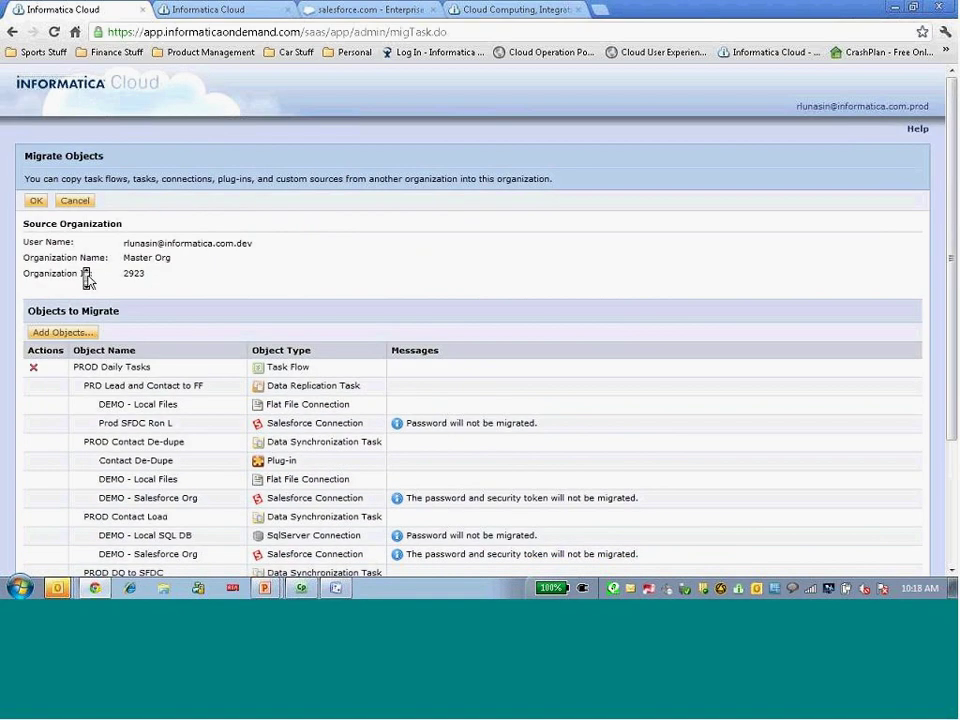
# Run the migration, confirm the prompt, and return to the migration start page
pyautogui.click(36, 203)
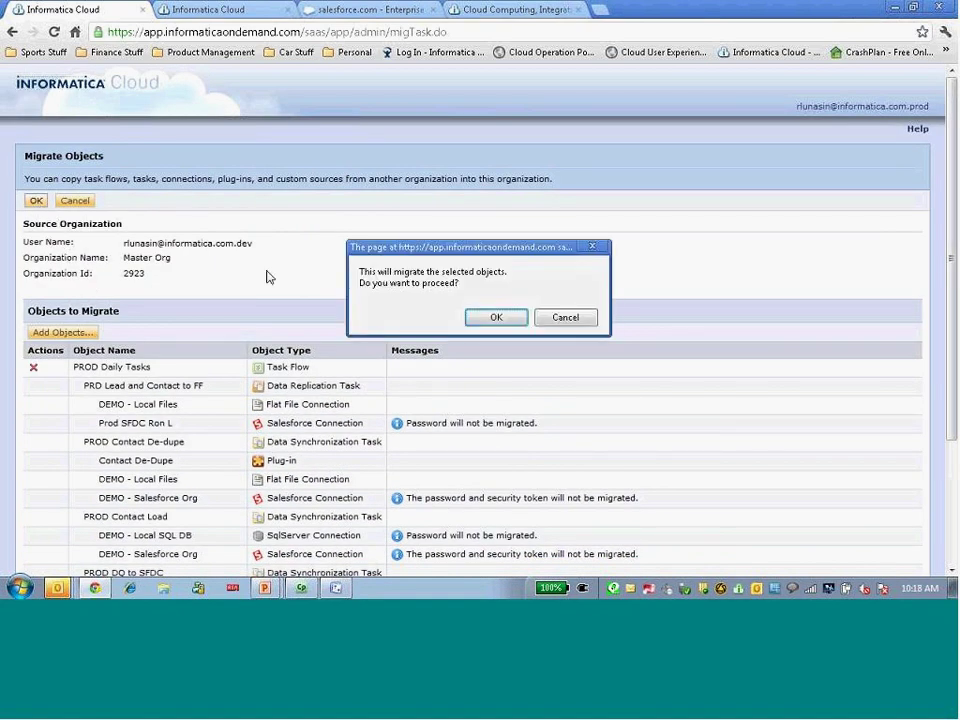
pyautogui.click(510, 318)
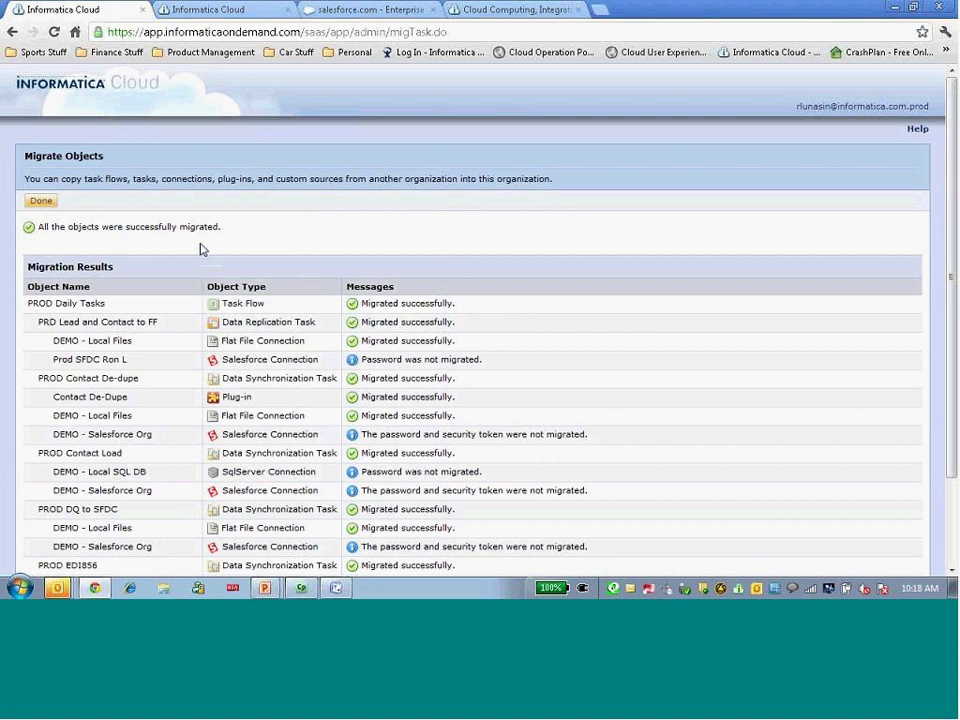
pyautogui.click(41, 201)
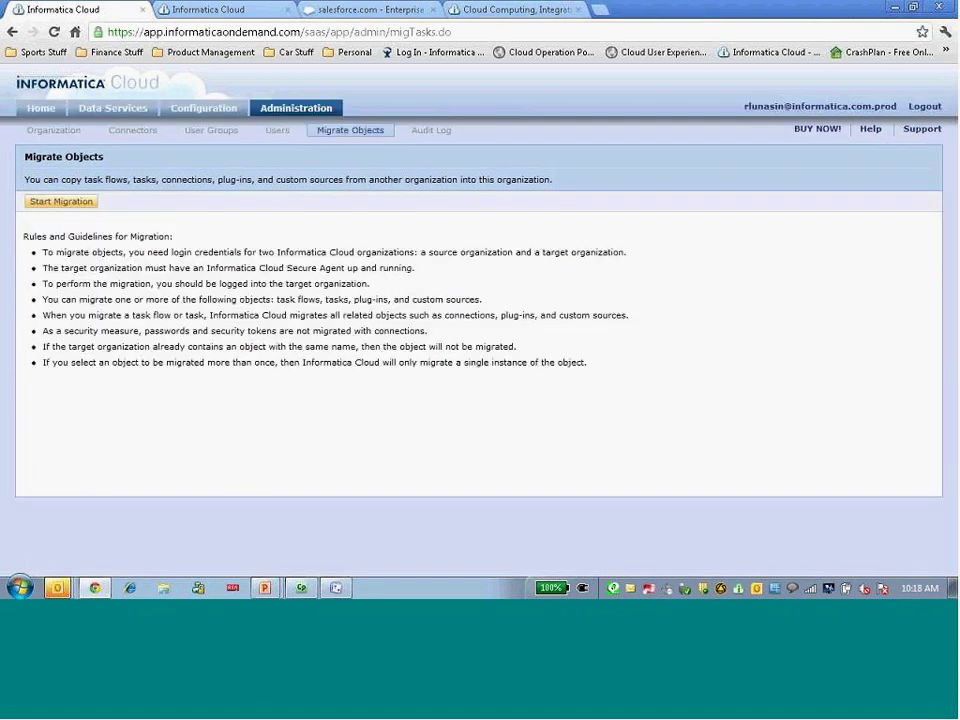
# Check the migrated synchronization, contact validation and replication tasks, then the four migrated connections
pyautogui.click(105, 110)
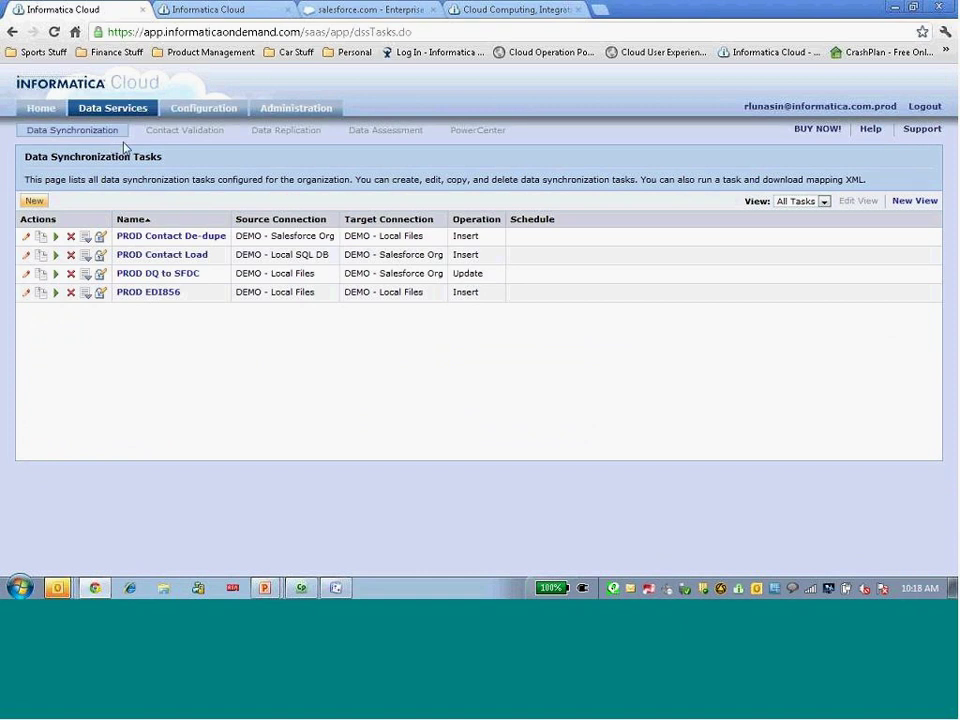
pyautogui.click(174, 140)
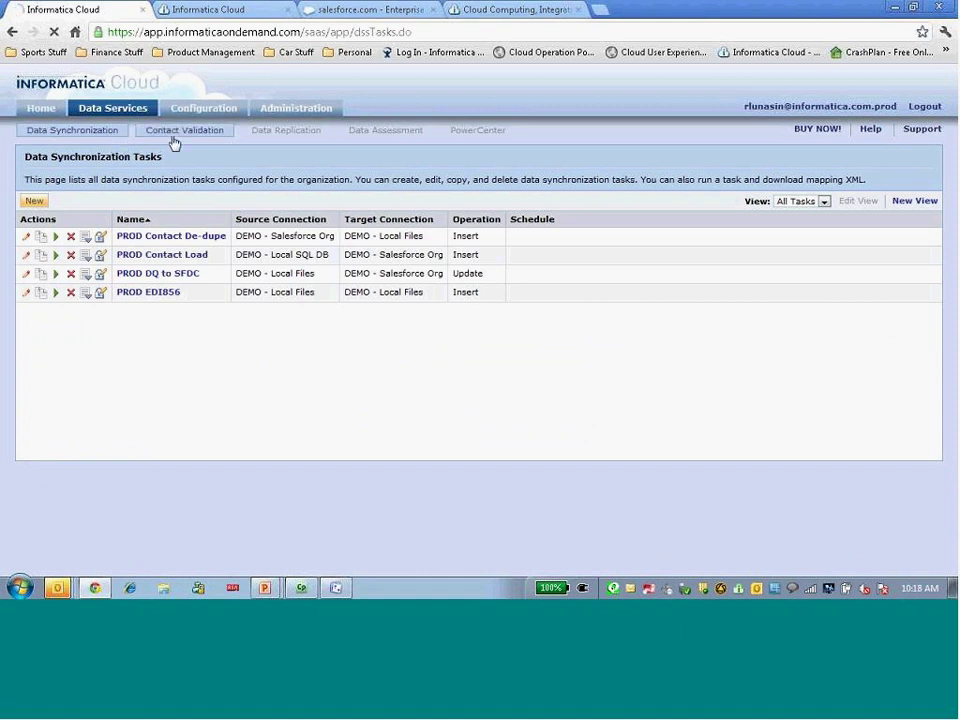
pyautogui.click(276, 137)
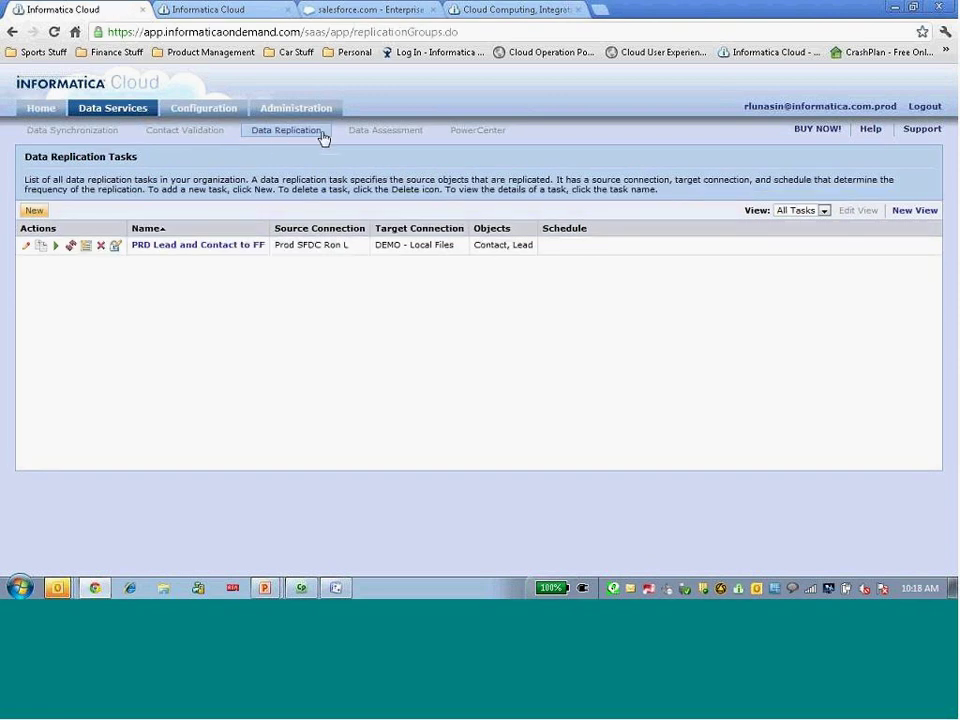
pyautogui.click(212, 113)
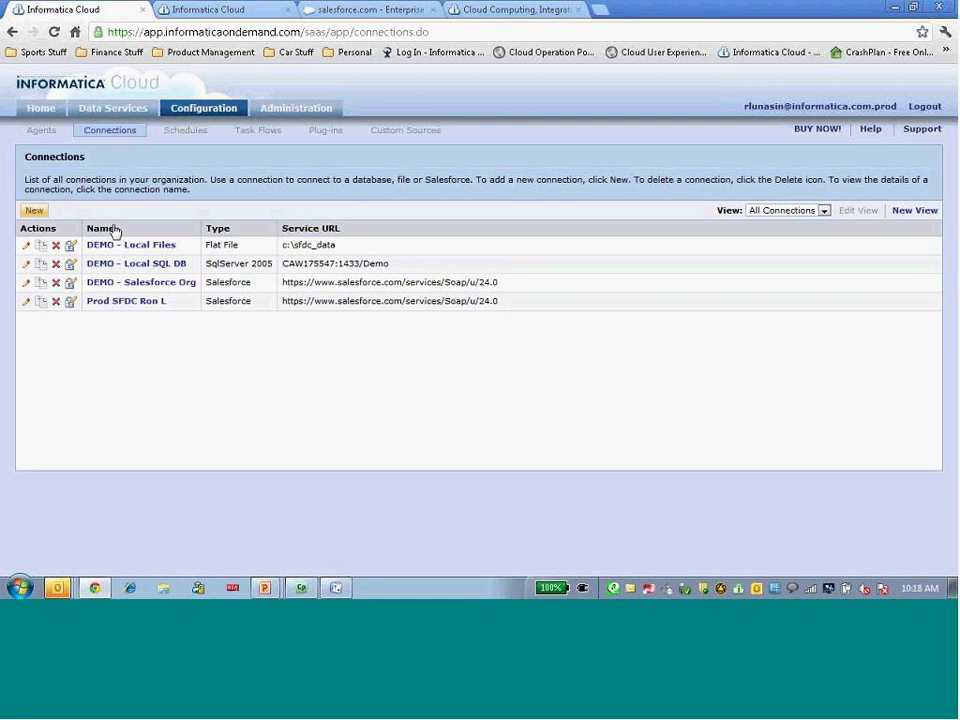
# Review the migrated plug-ins and the six tasks of PROD Daily Tasks without saving changes
pyautogui.click(318, 136)
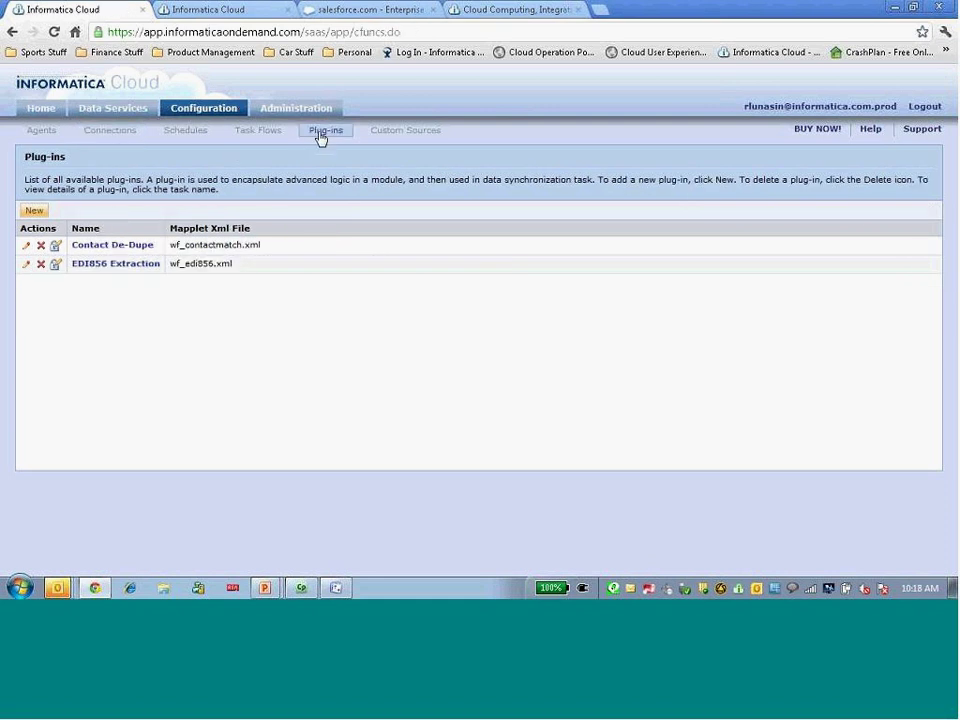
pyautogui.click(264, 136)
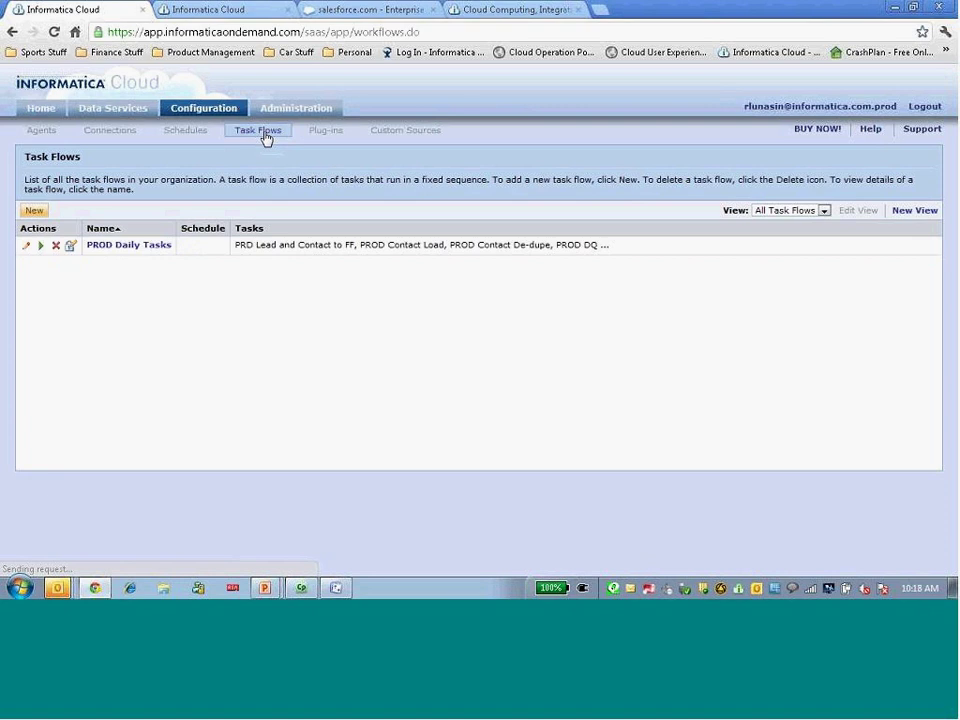
pyautogui.click(24, 246)
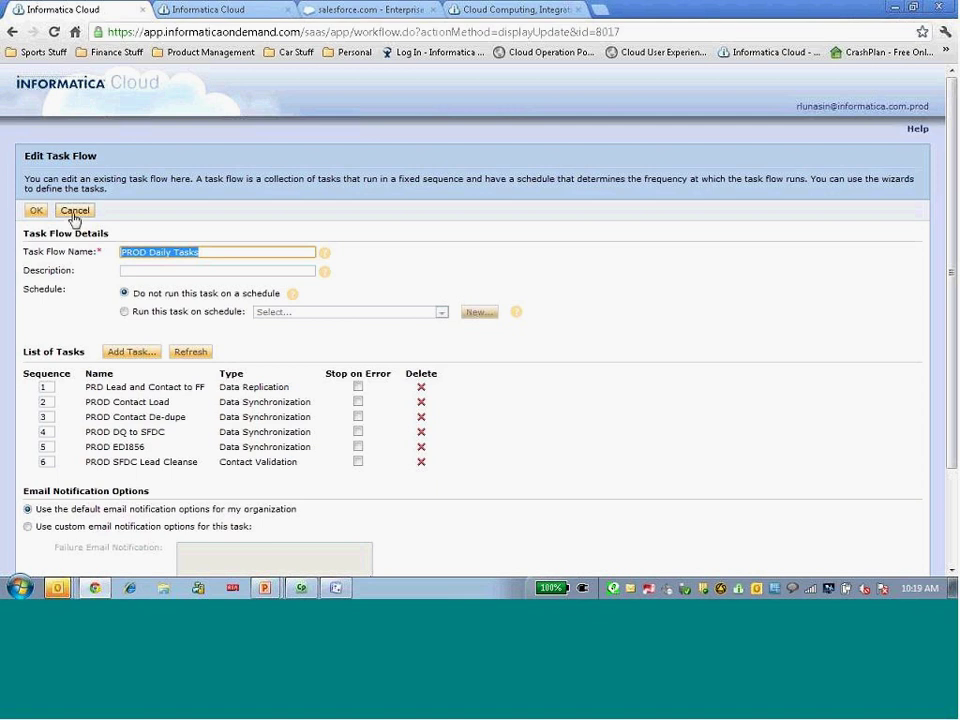
pyautogui.click(74, 212)
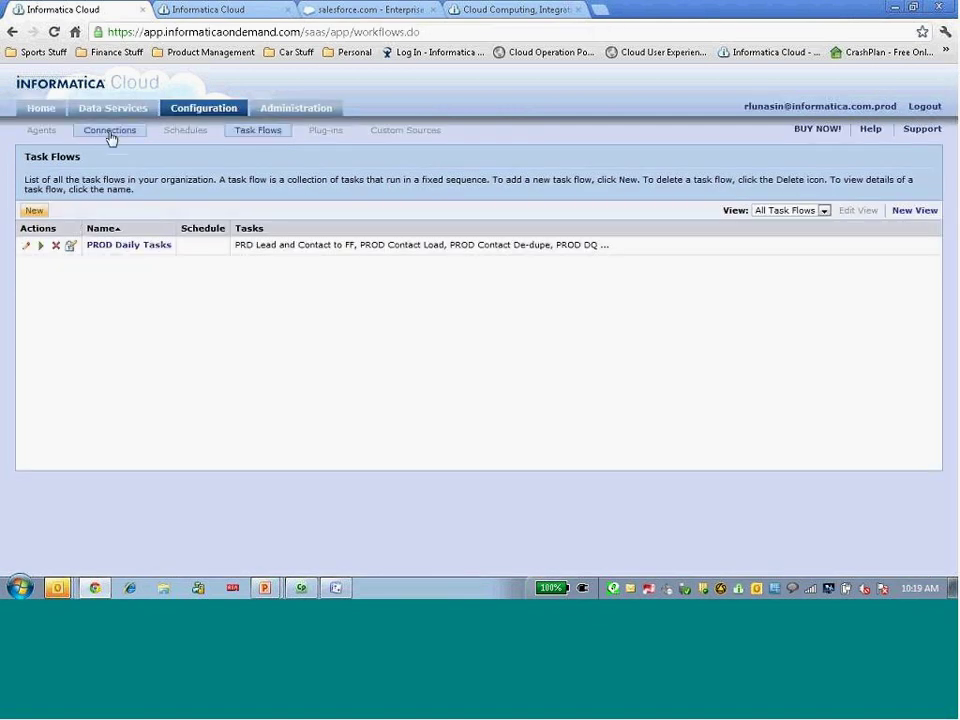
# Log in to Informatica Cloud Administrator in the second tab with the saved administrator account
pyautogui.click(202, 16)
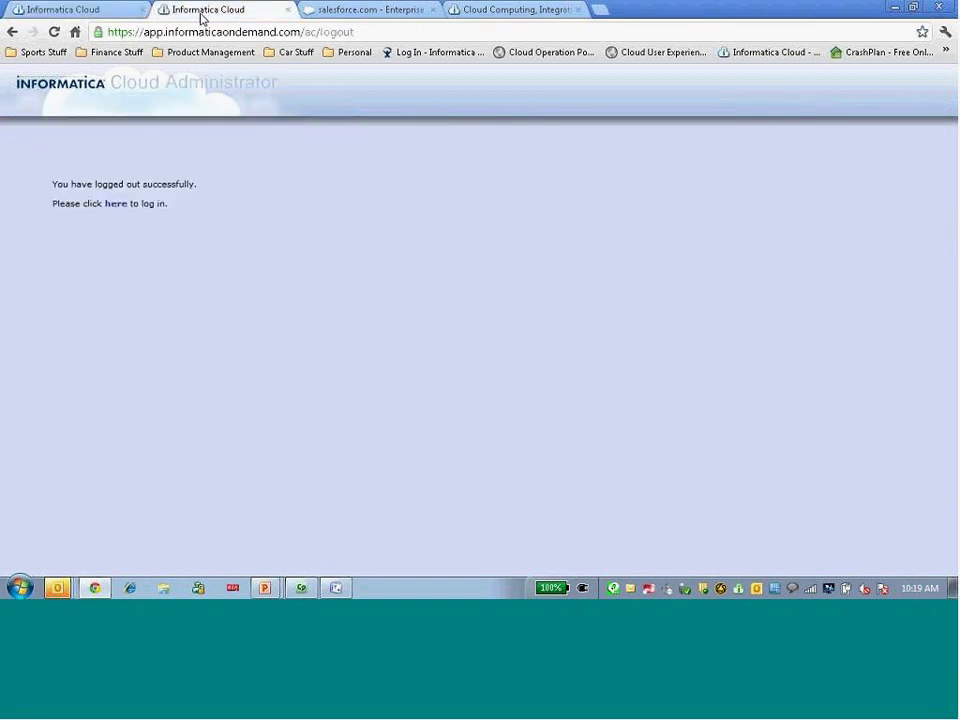
pyautogui.click(116, 204)
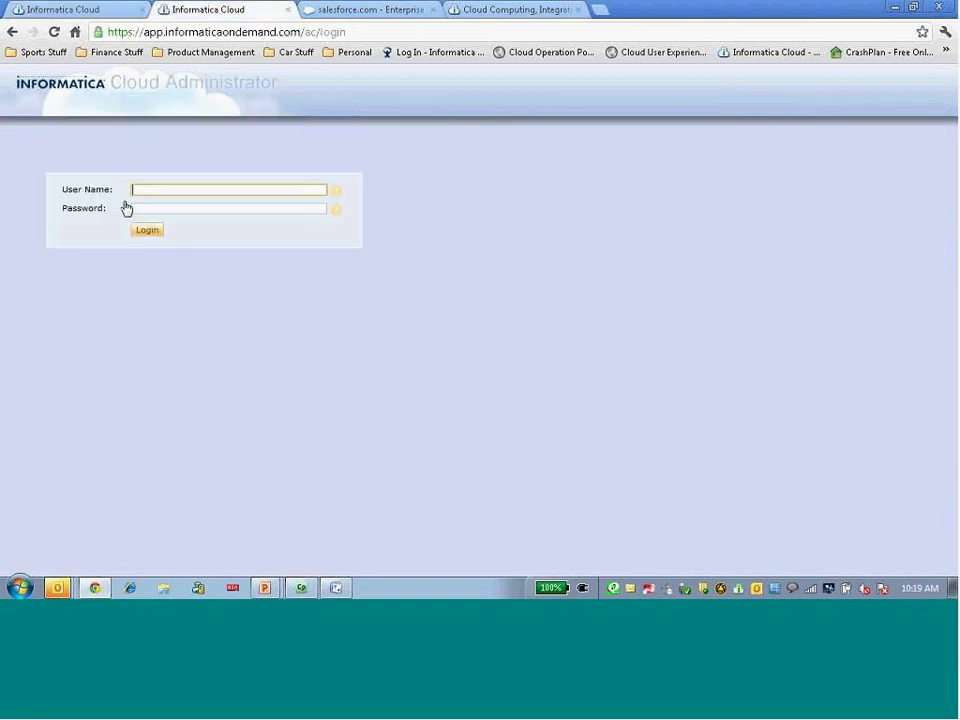
pyautogui.write('ro')
pyautogui.press('Down')
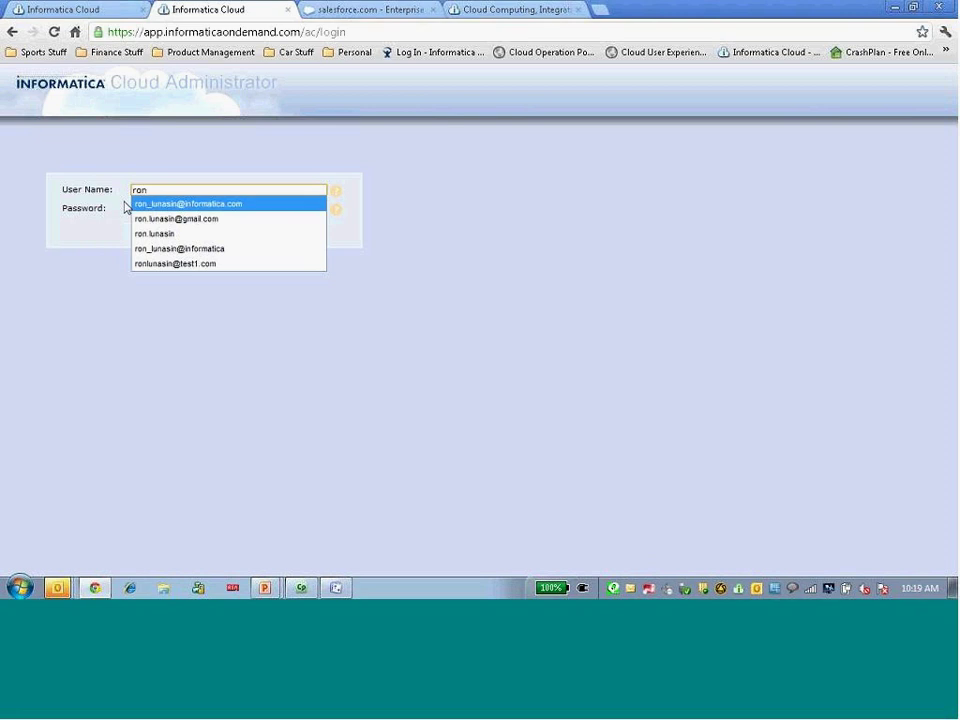
pyautogui.press('Tab')
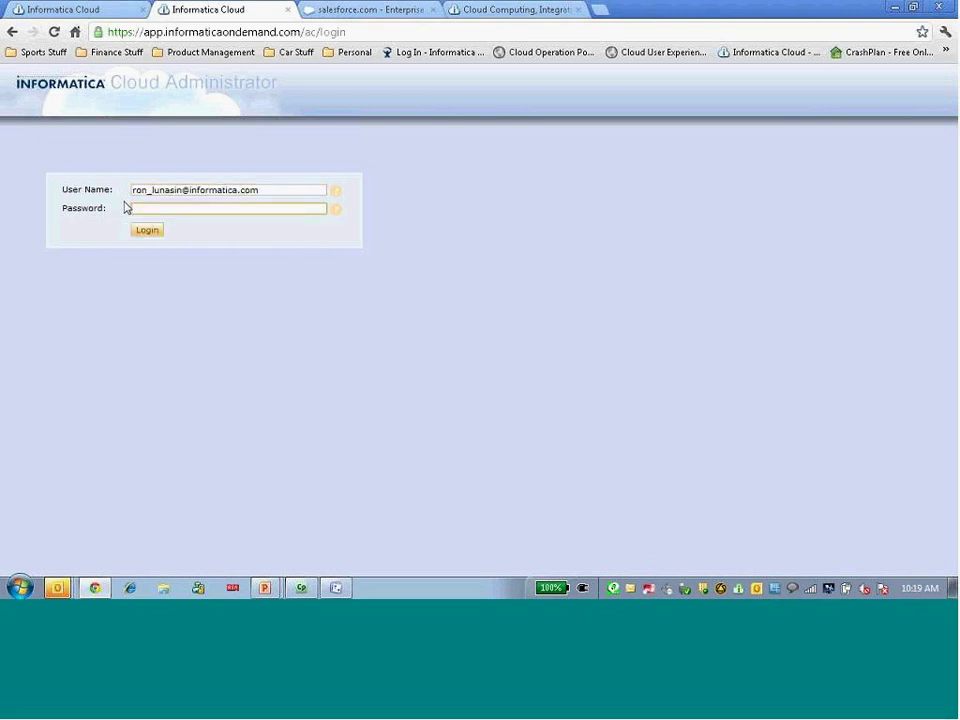
pyautogui.write('••••••••••')
pyautogui.press('Return')
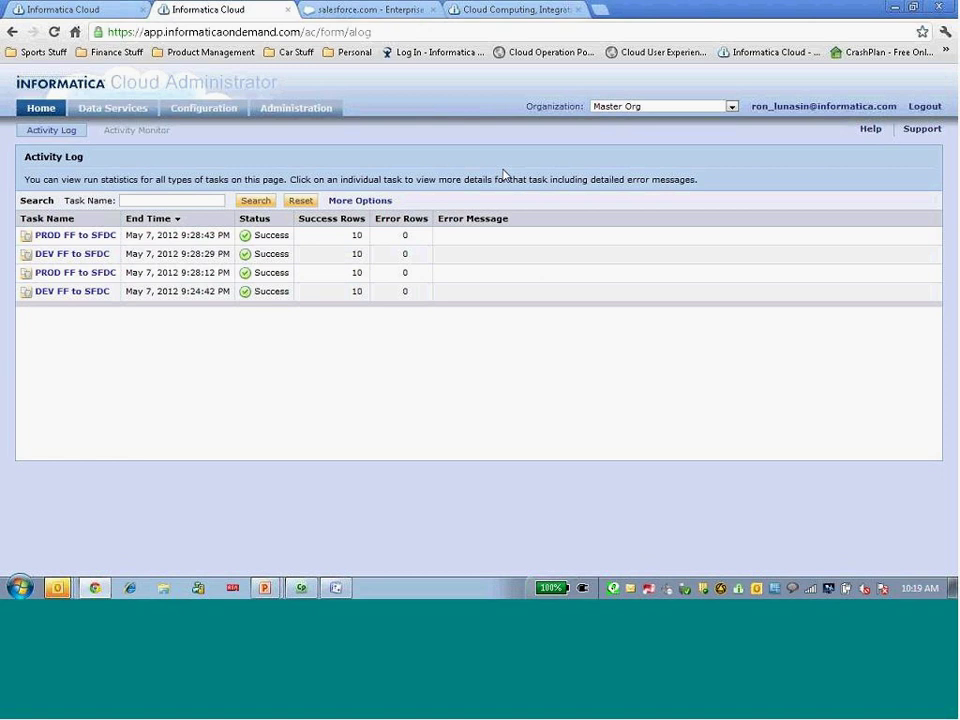
# Switch the organization to Project 1, then Project 2, and go to Administration
pyautogui.click(616, 107)
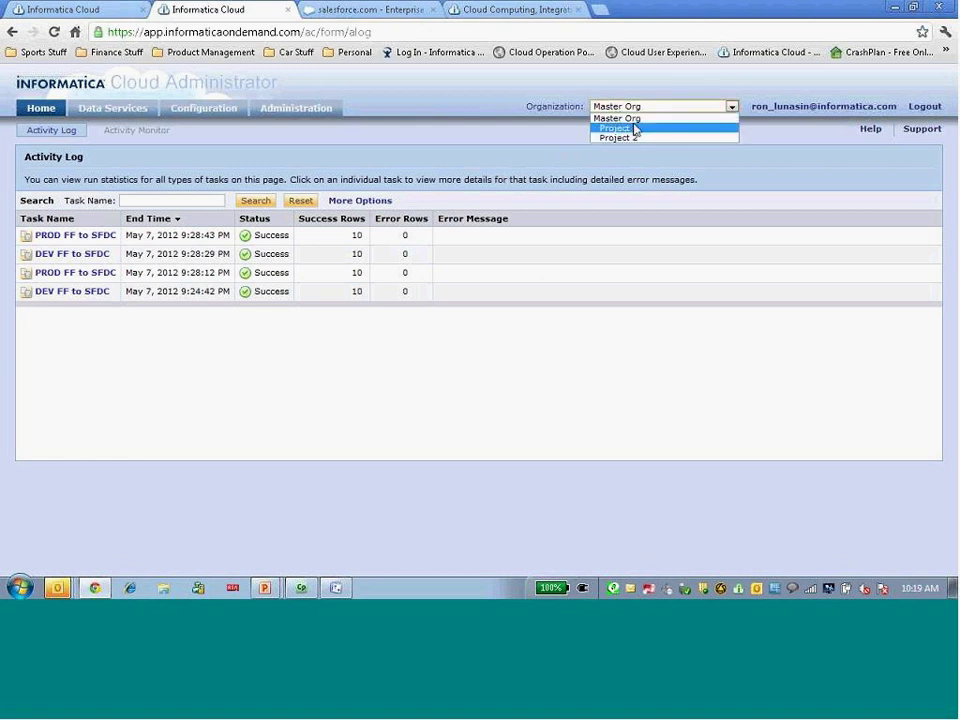
pyautogui.click(525, 139)
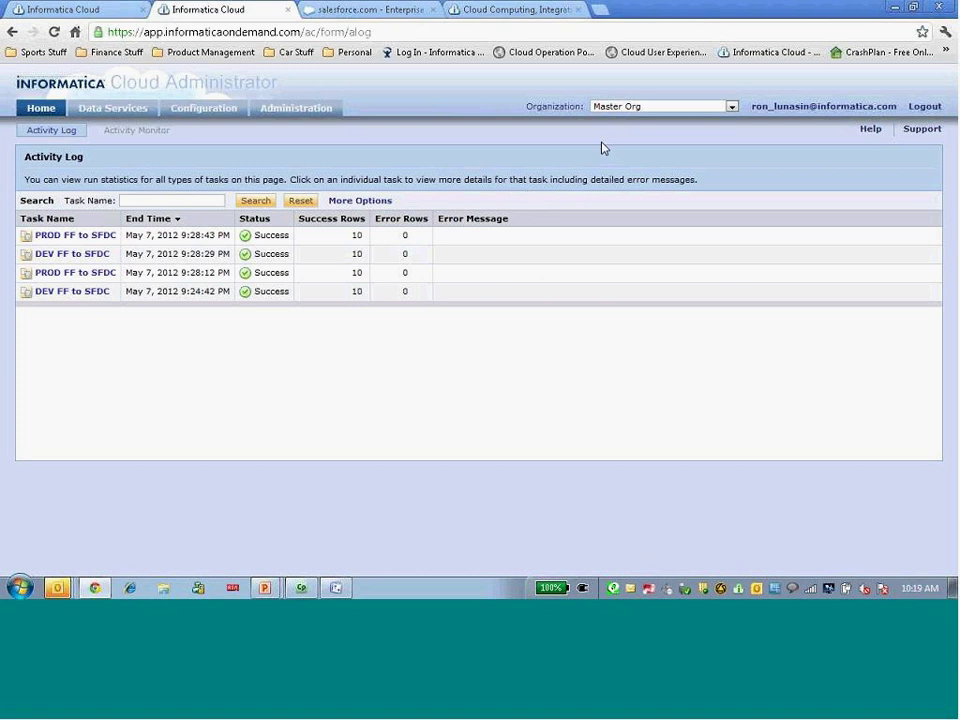
pyautogui.click(640, 106)
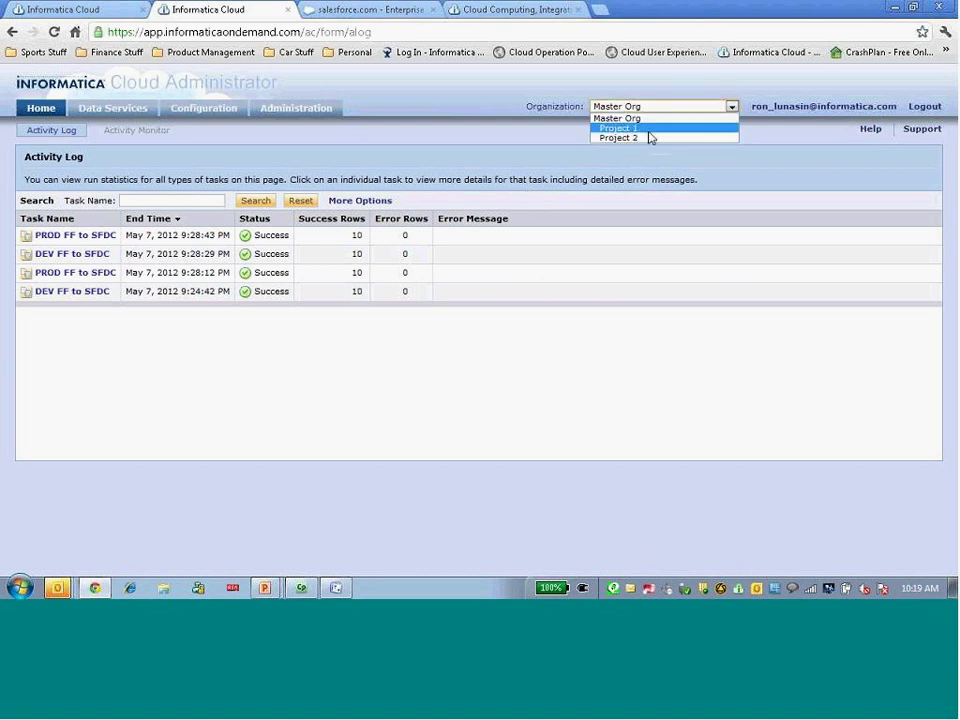
pyautogui.click(648, 128)
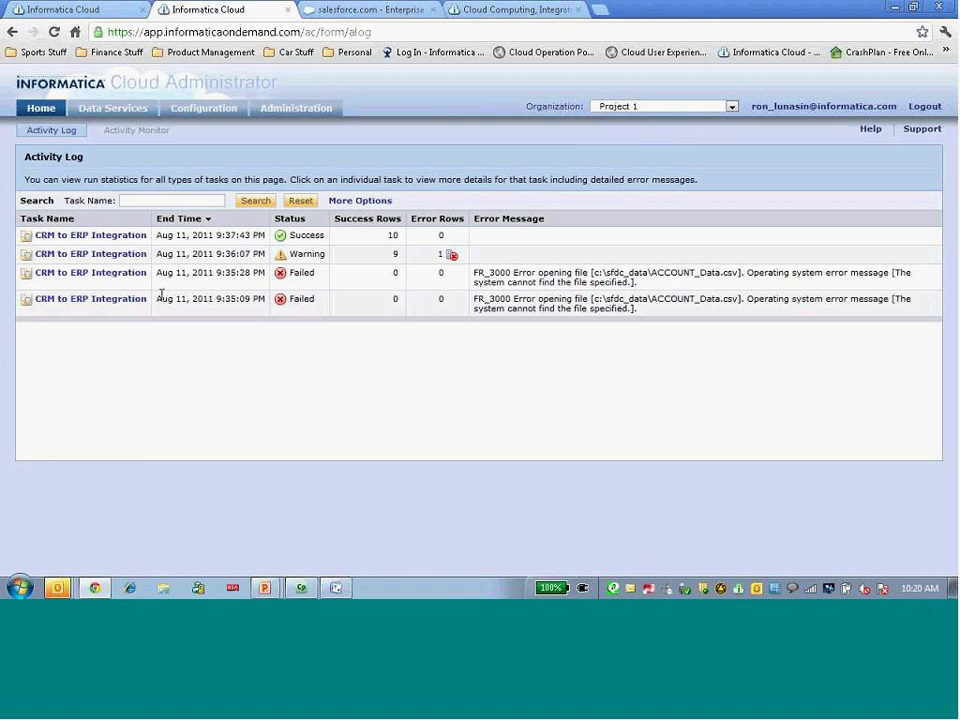
pyautogui.click(600, 107)
pyautogui.click(619, 137)
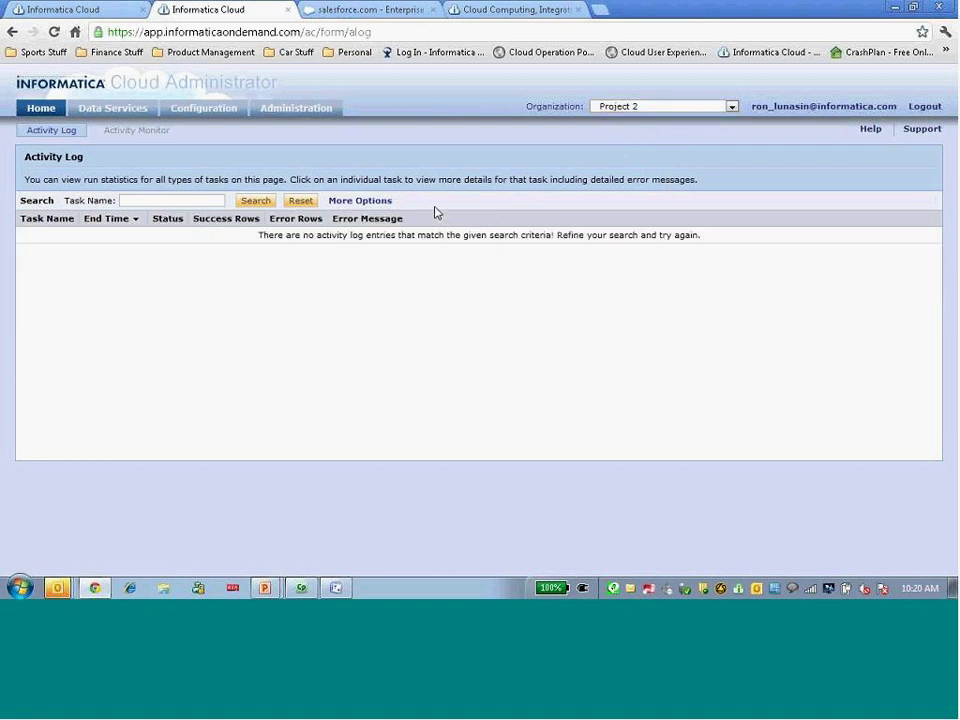
pyautogui.click(317, 116)
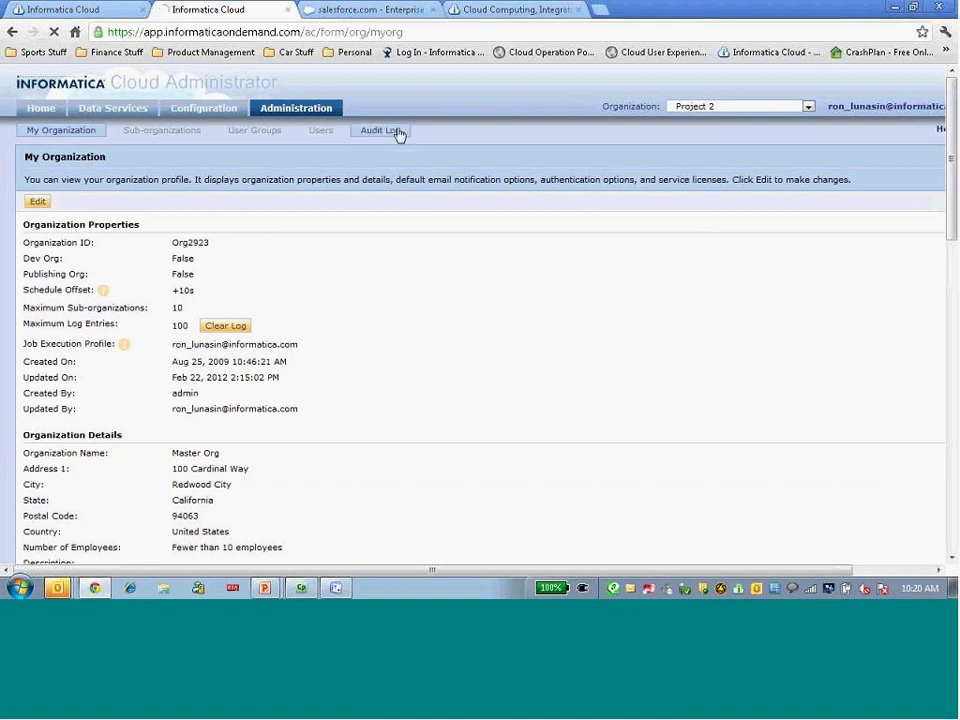
# View the audit log for Project 1 and Master Org, then show Master Org's synchronization tasks
pyautogui.click(384, 131)
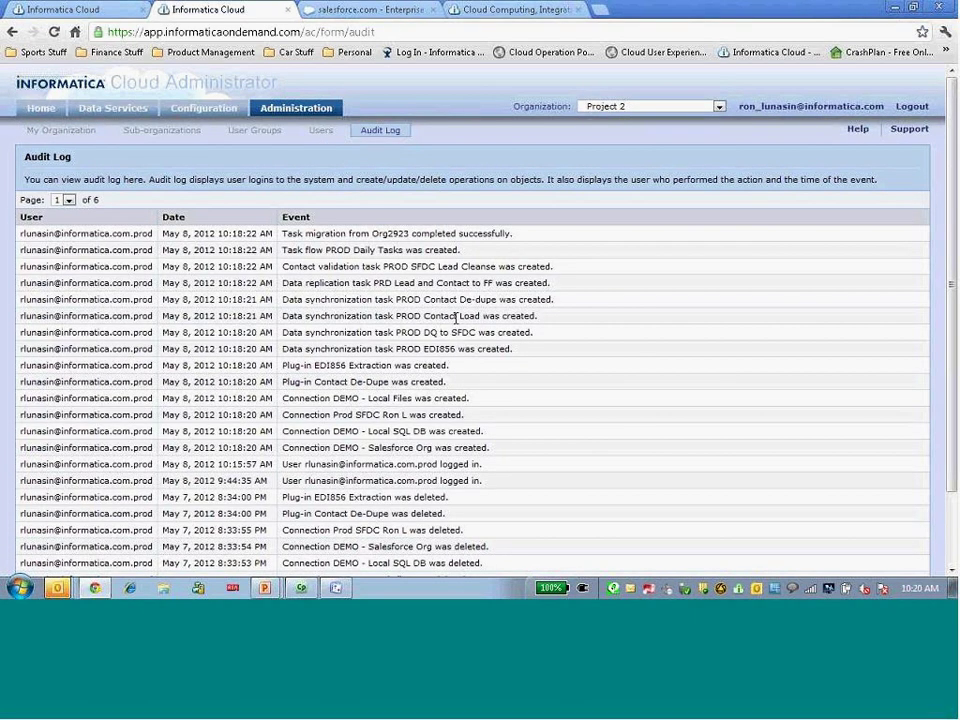
pyautogui.click(602, 106)
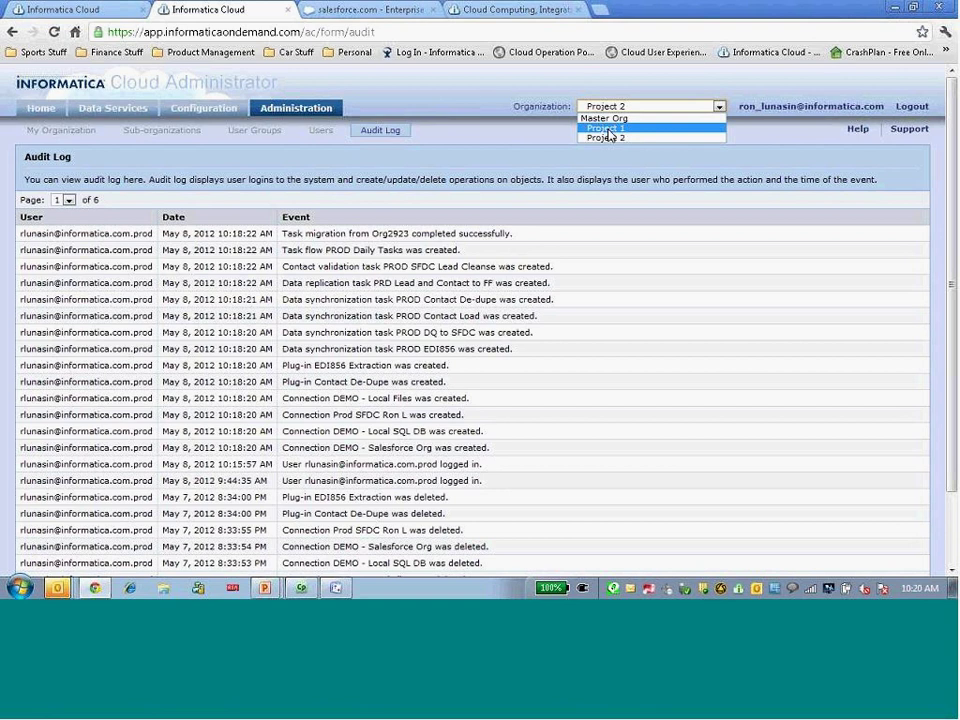
pyautogui.click(607, 130)
pyautogui.click(607, 107)
pyautogui.click(610, 119)
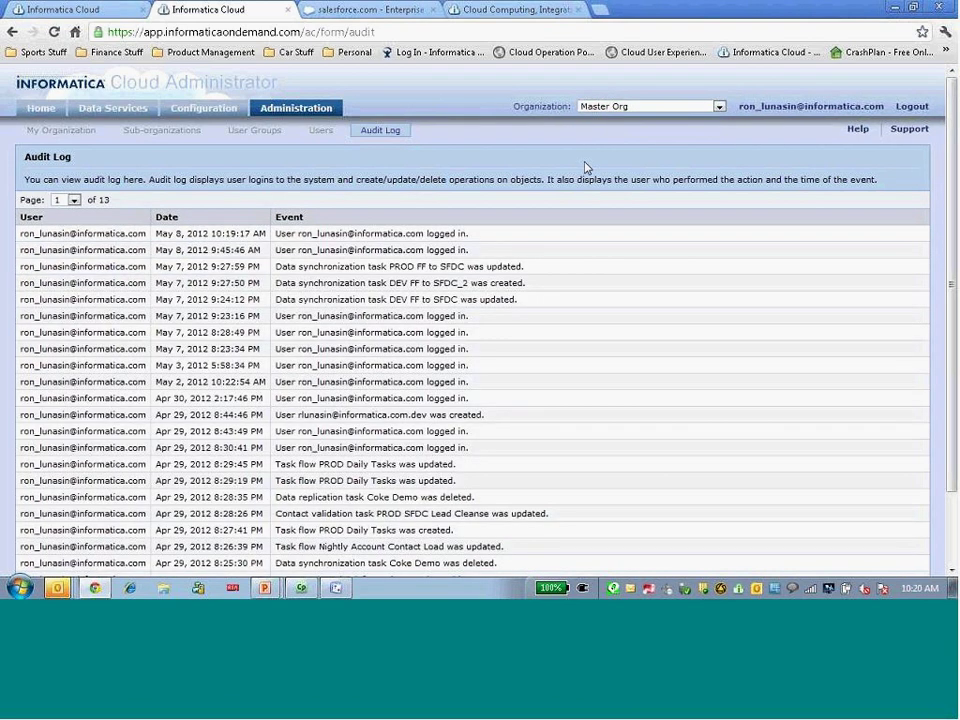
pyautogui.click(113, 108)
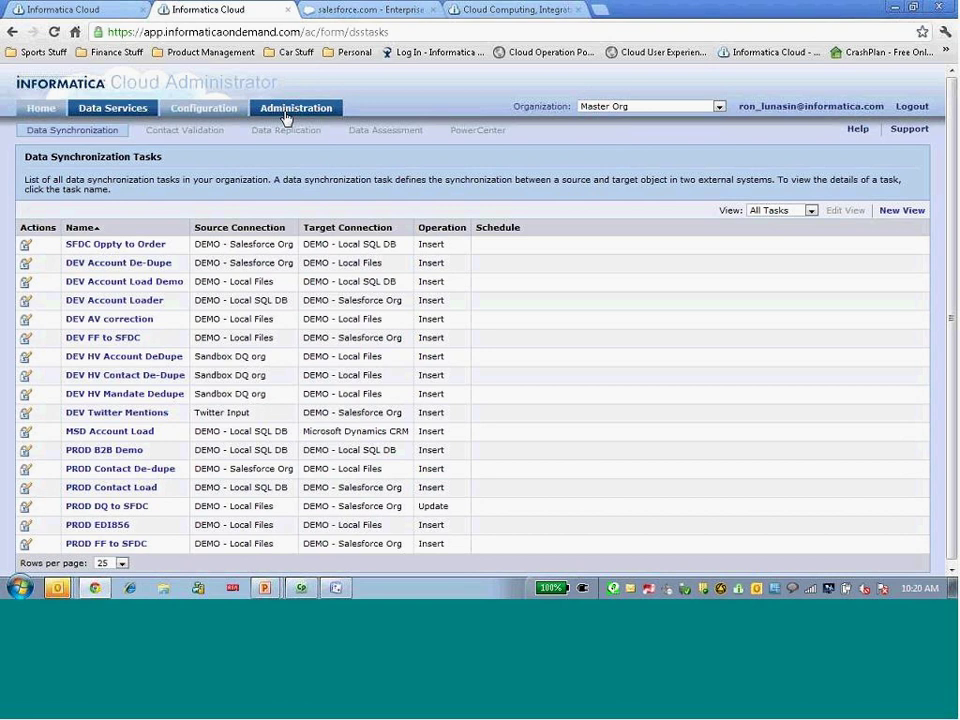
# Check the organization list, keep Master Org active, and show its My Organization profile
pyautogui.click(613, 103)
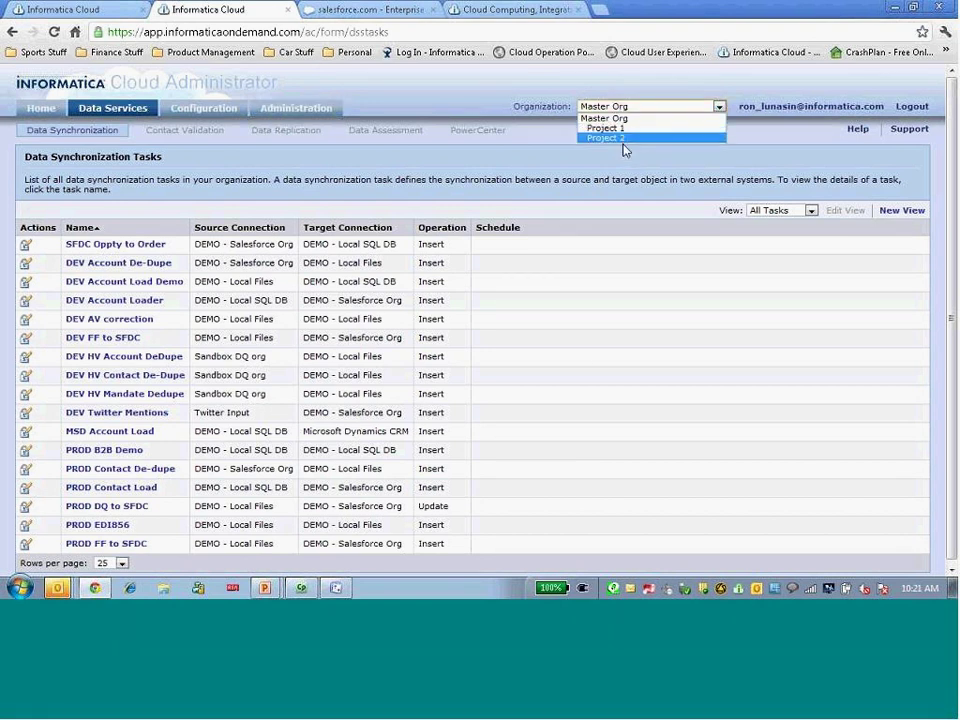
pyautogui.click(573, 191)
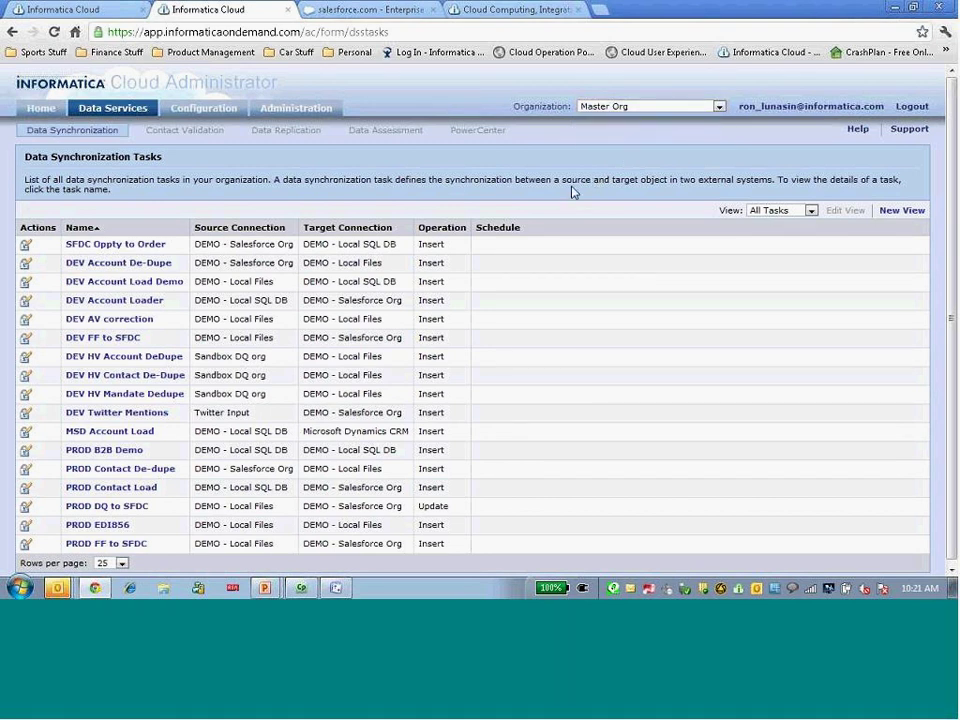
pyautogui.click(298, 110)
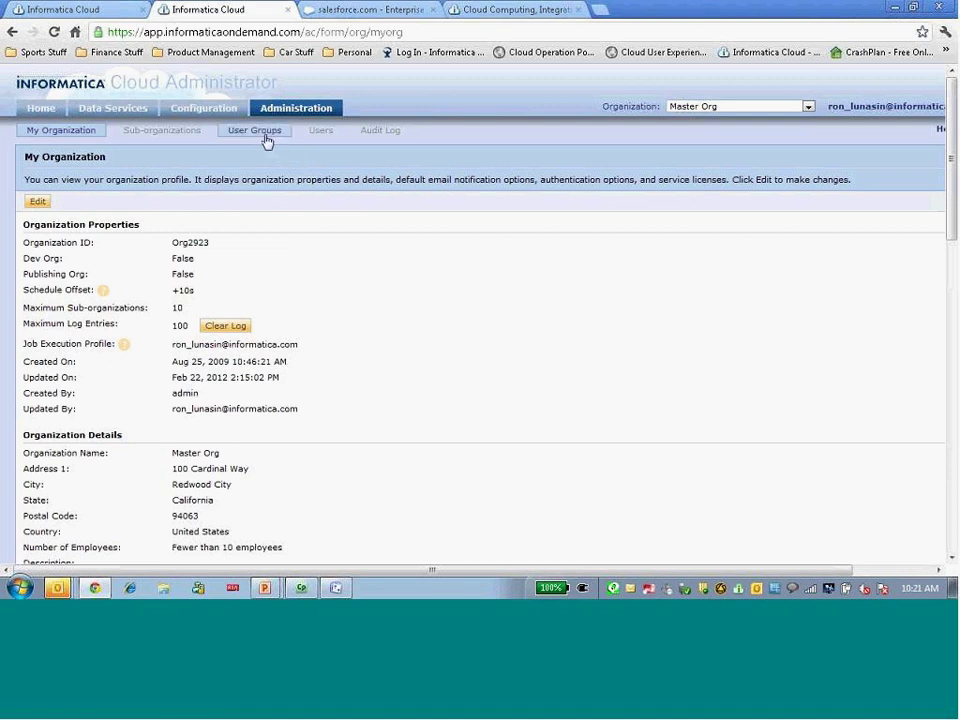
# List the user groups and review the Developers group's permissions without changing them
pyautogui.click(266, 141)
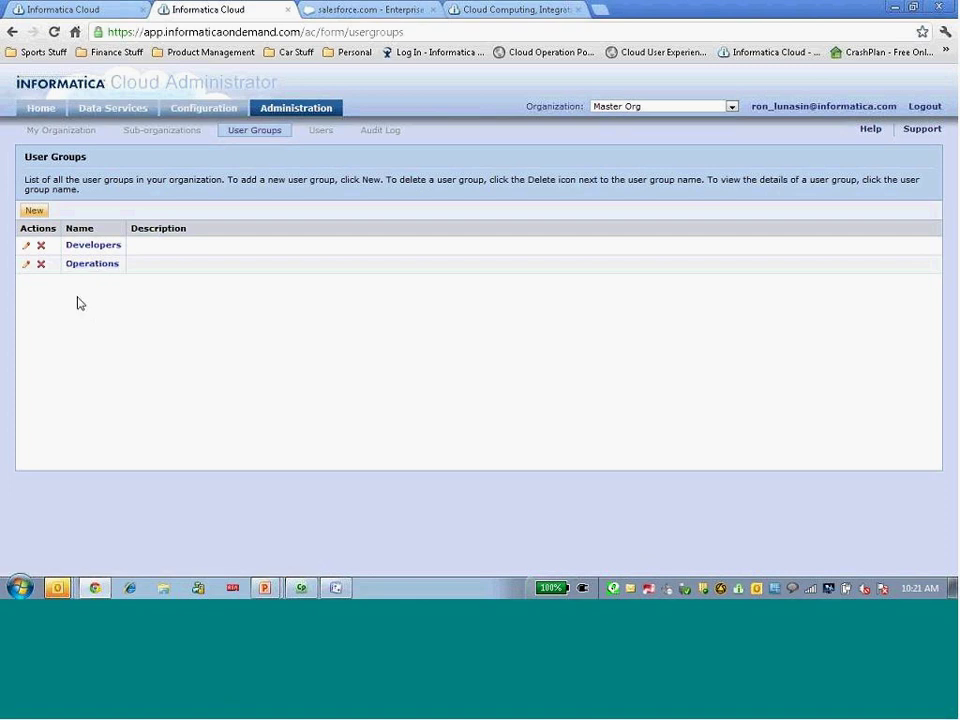
pyautogui.click(26, 245)
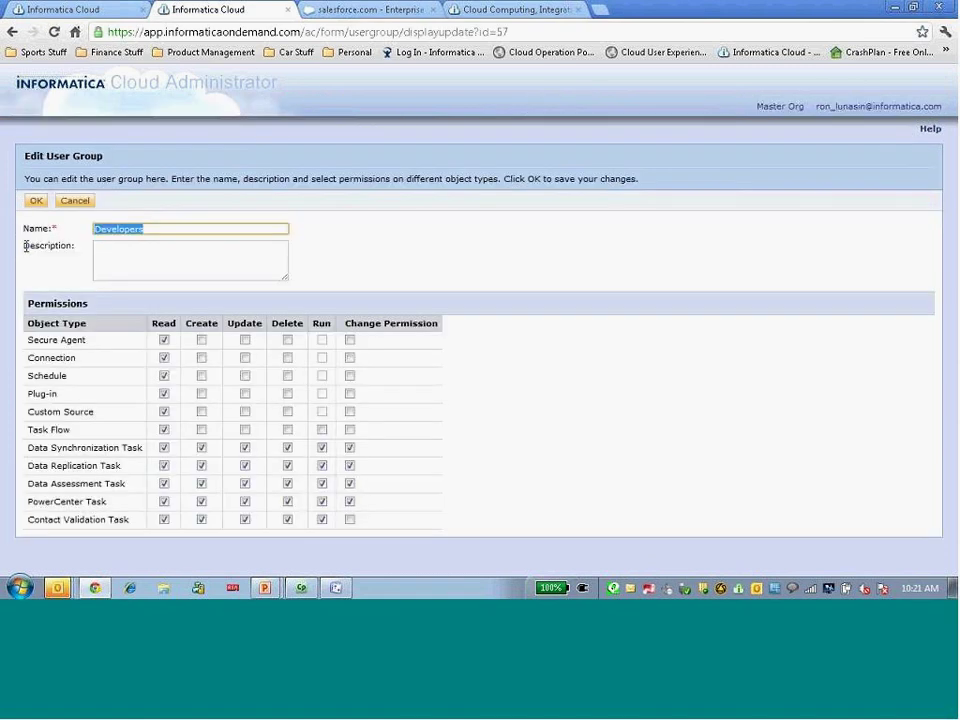
pyautogui.click(67, 286)
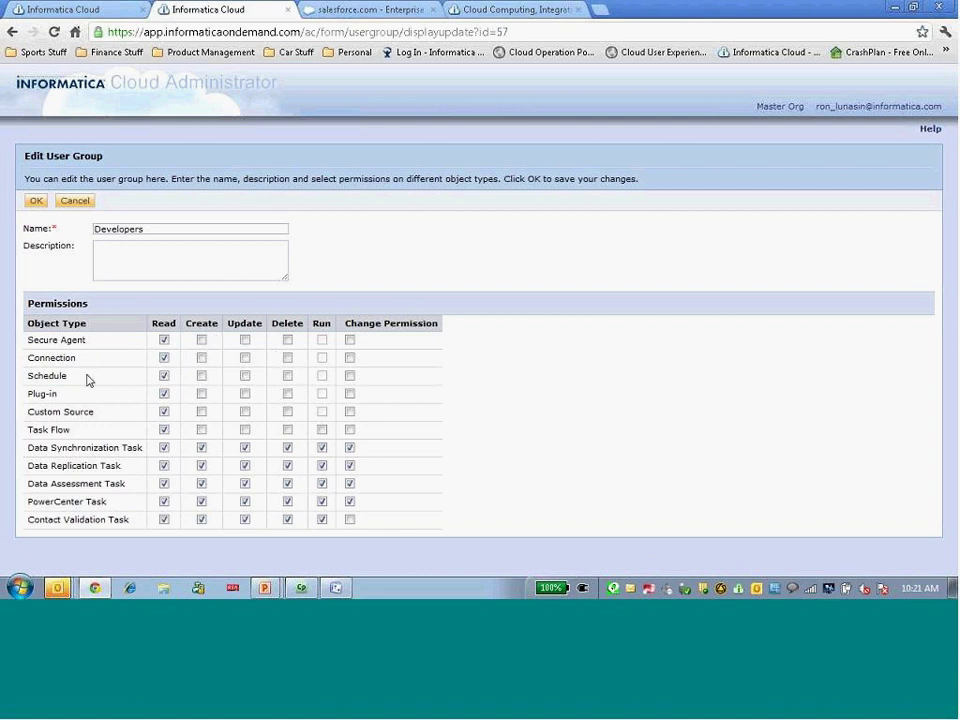
pyautogui.click(75, 200)
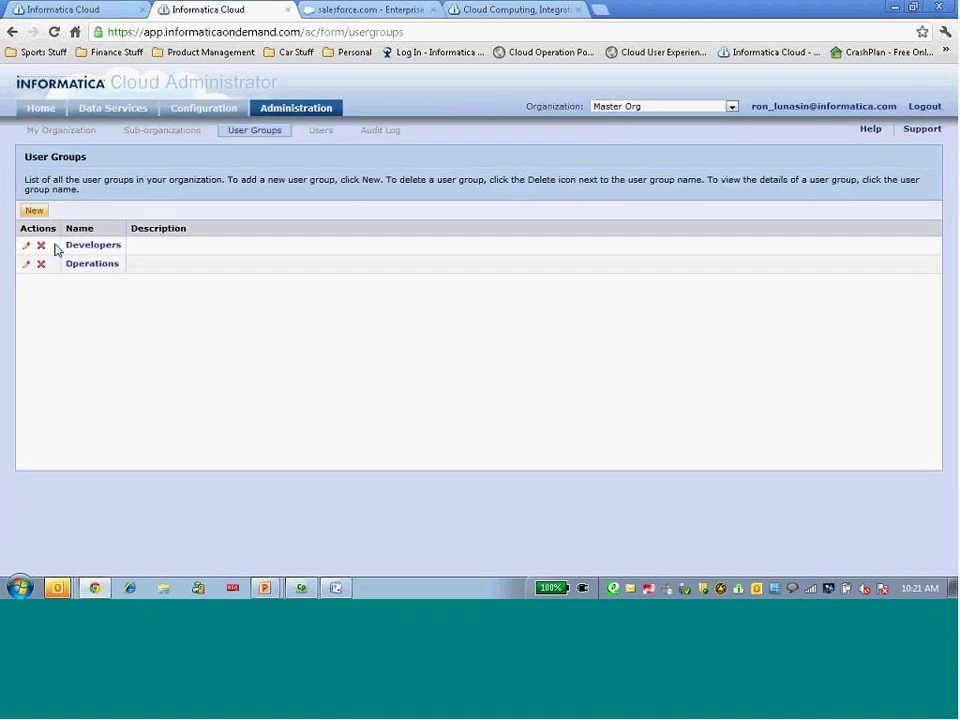
# Review the Operations group's permissions, leaving them as they were
pyautogui.click(27, 266)
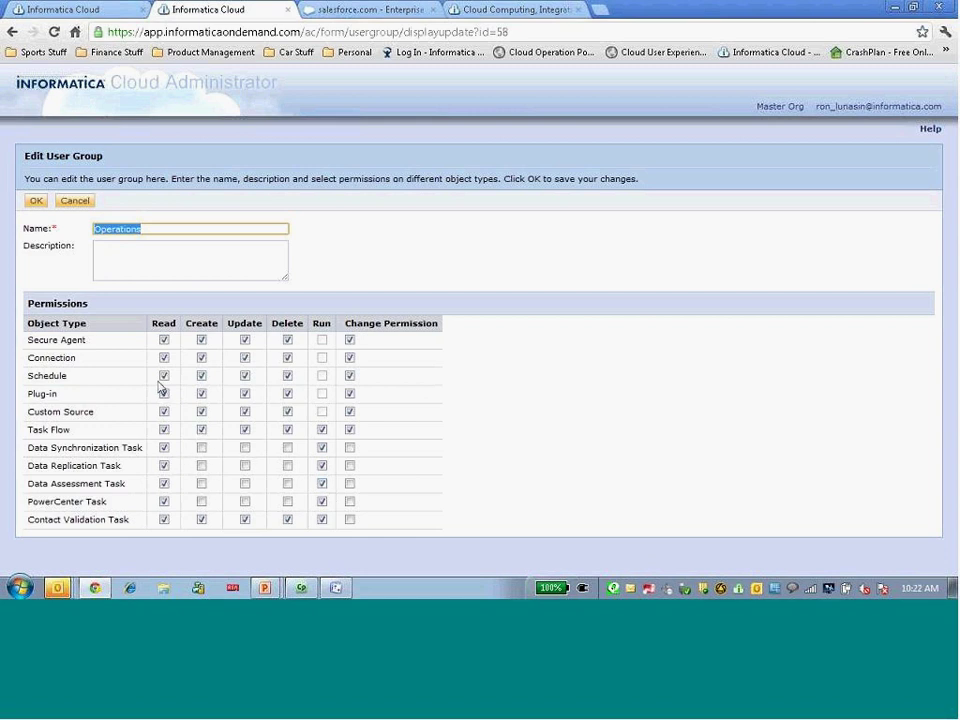
pyautogui.click(38, 200)
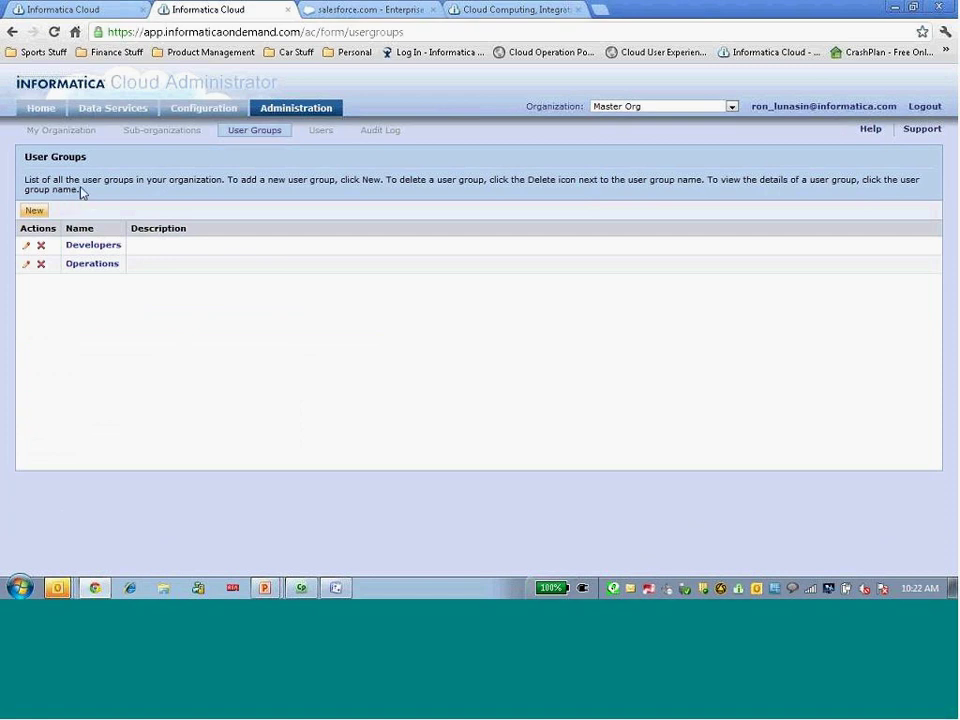
pyautogui.click(203, 110)
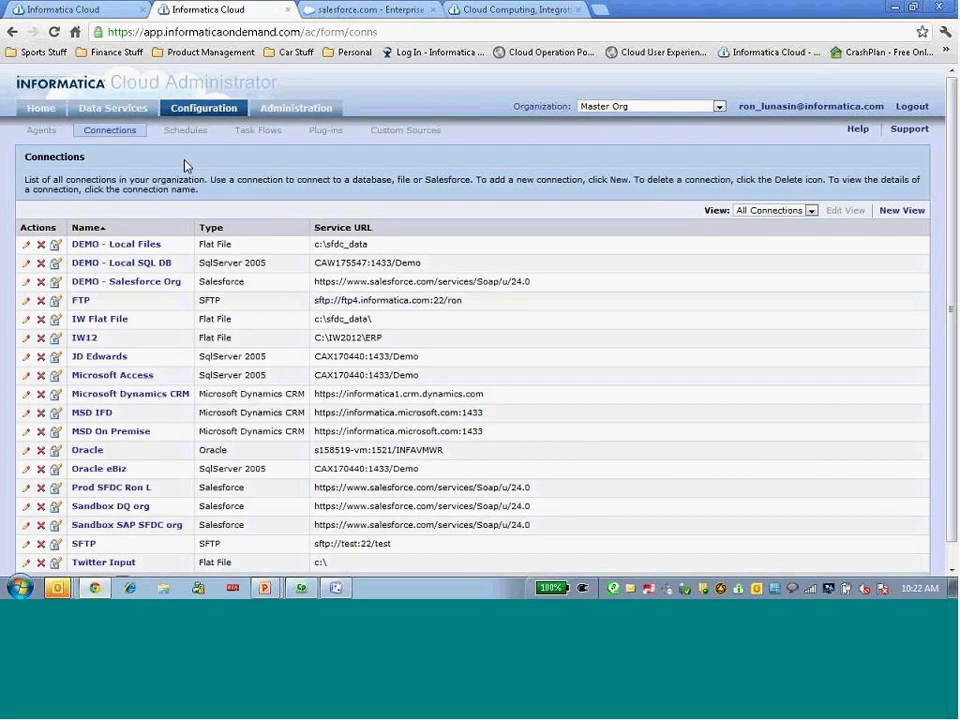
pyautogui.scroll(-1, 185, 165)
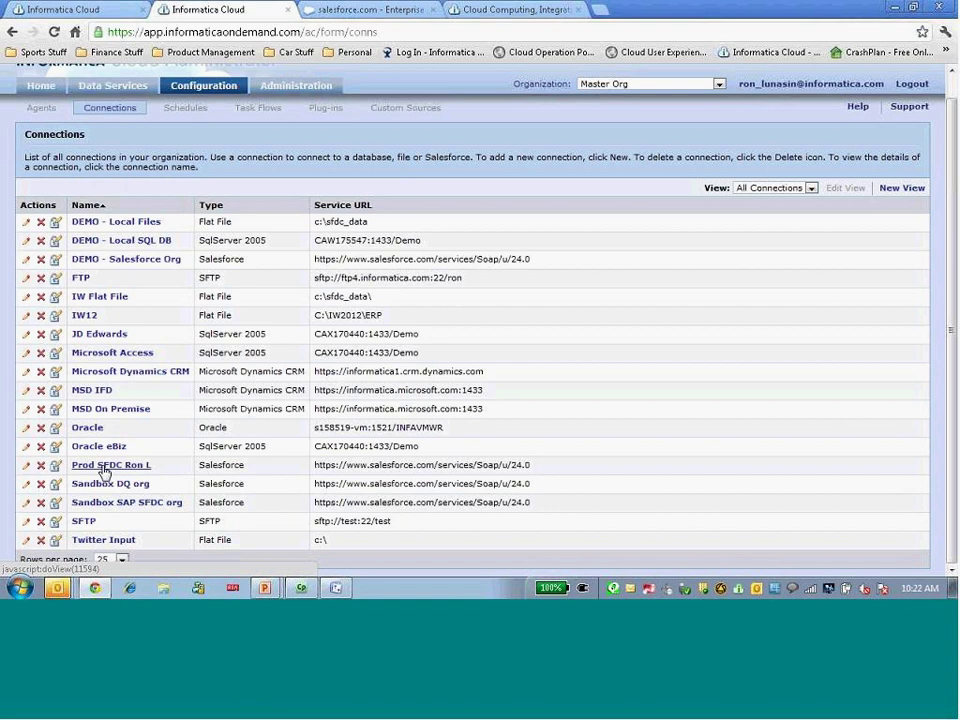
pyautogui.click(56, 465)
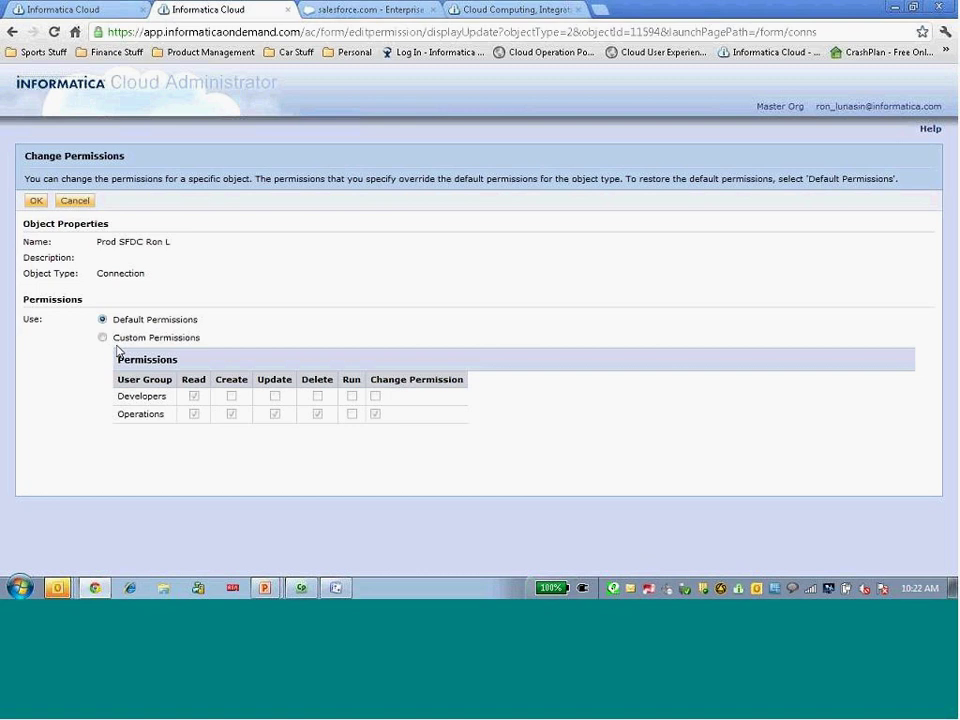
pyautogui.click(102, 337)
pyautogui.click(194, 396)
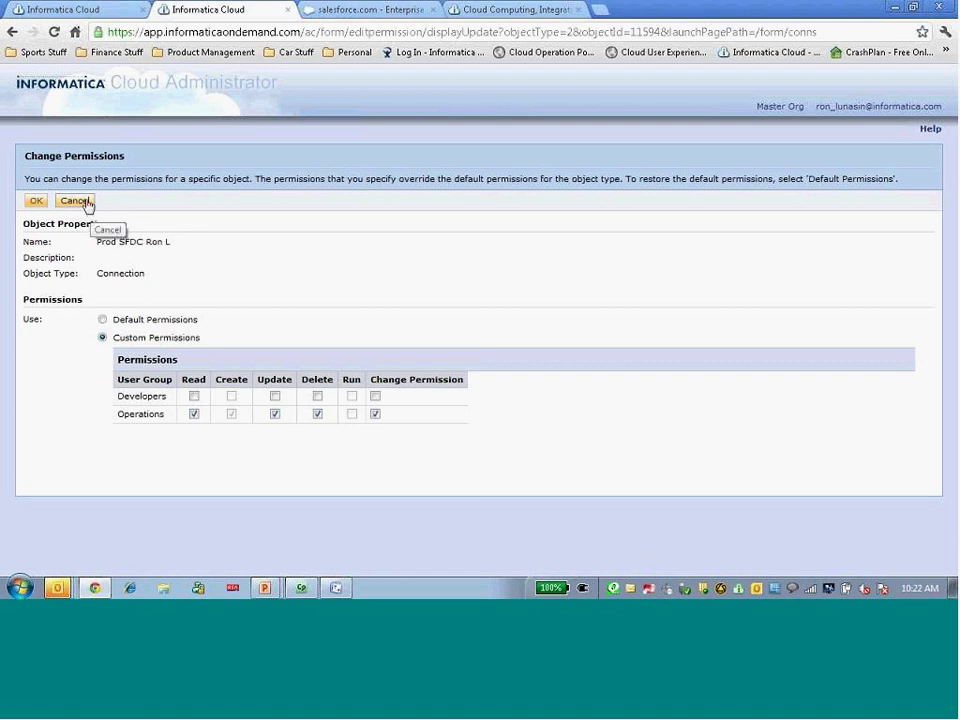
pyautogui.click(87, 201)
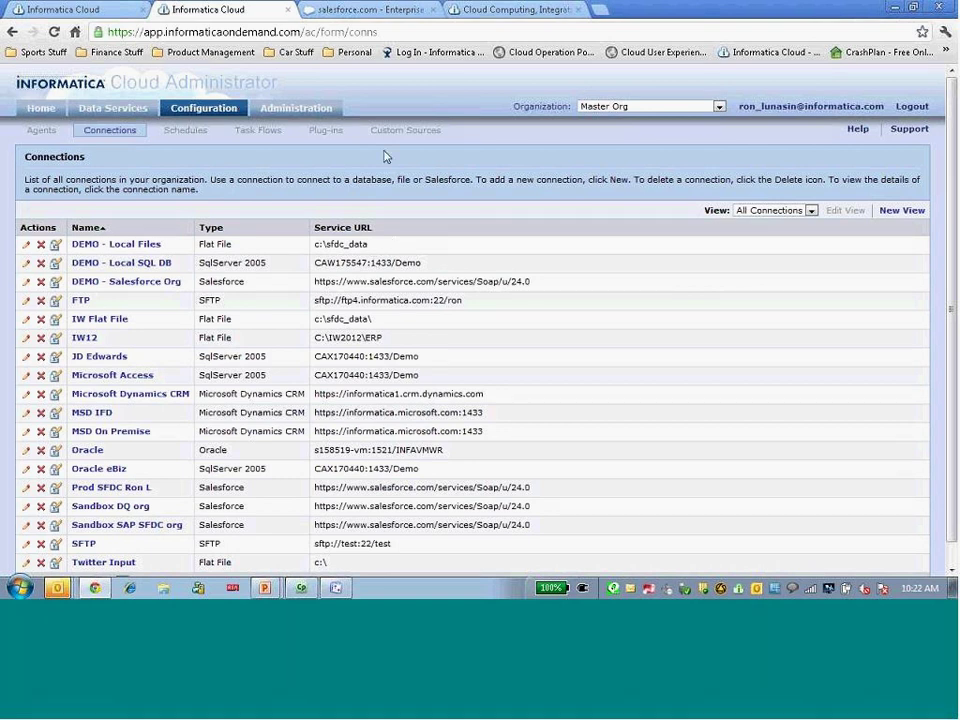
# Show the User Groups list again, then advance the slideshow to the Today's Agenda slide
pyautogui.click(268, 112)
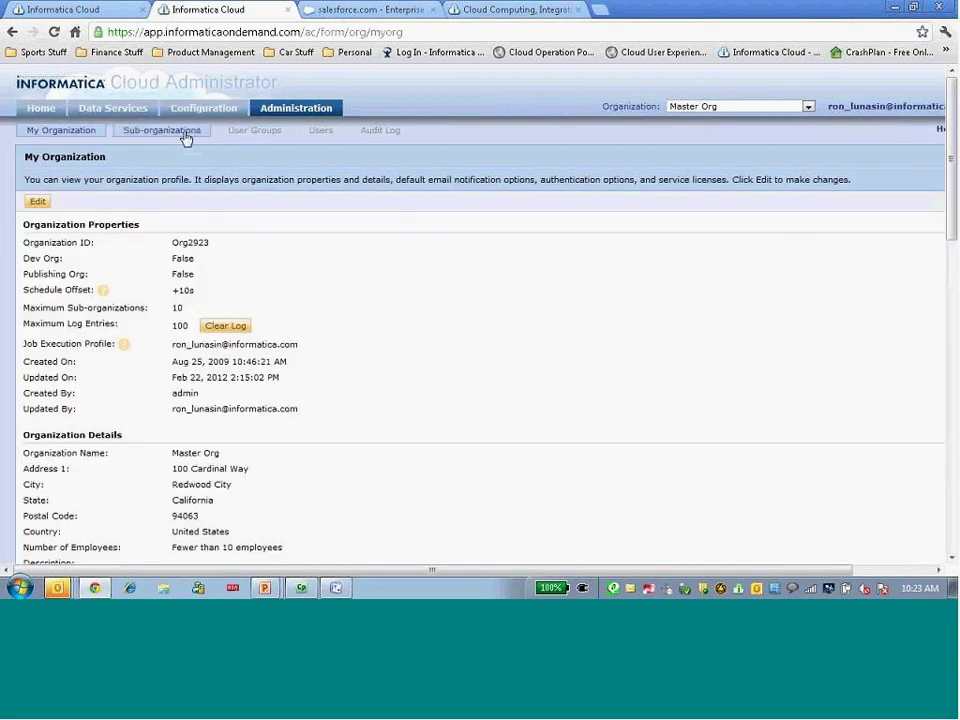
pyautogui.click(237, 140)
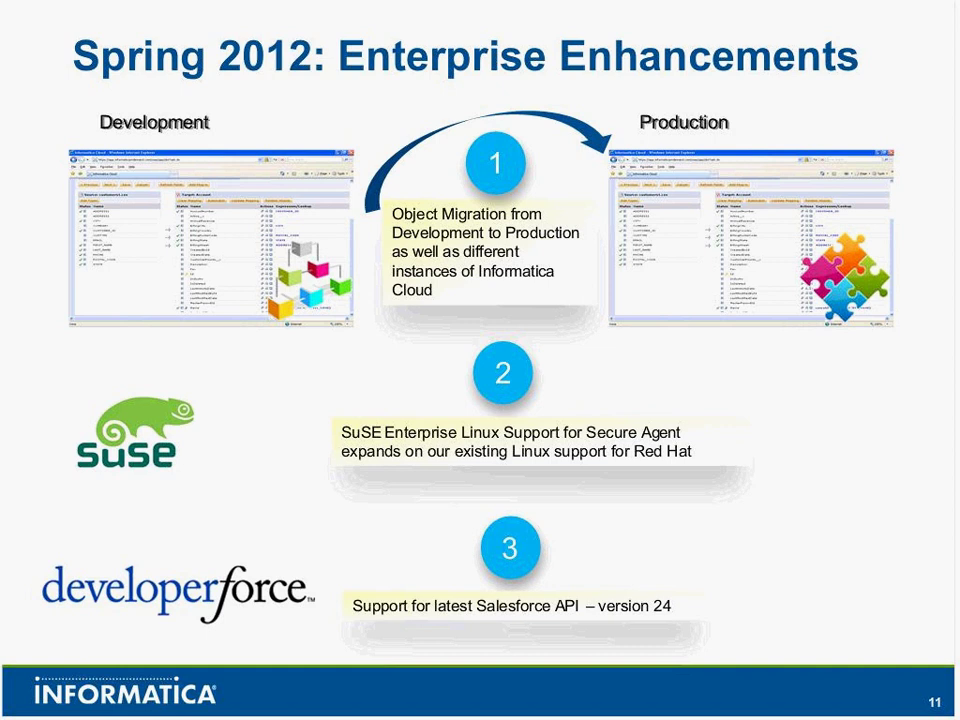
pyautogui.press('Right')
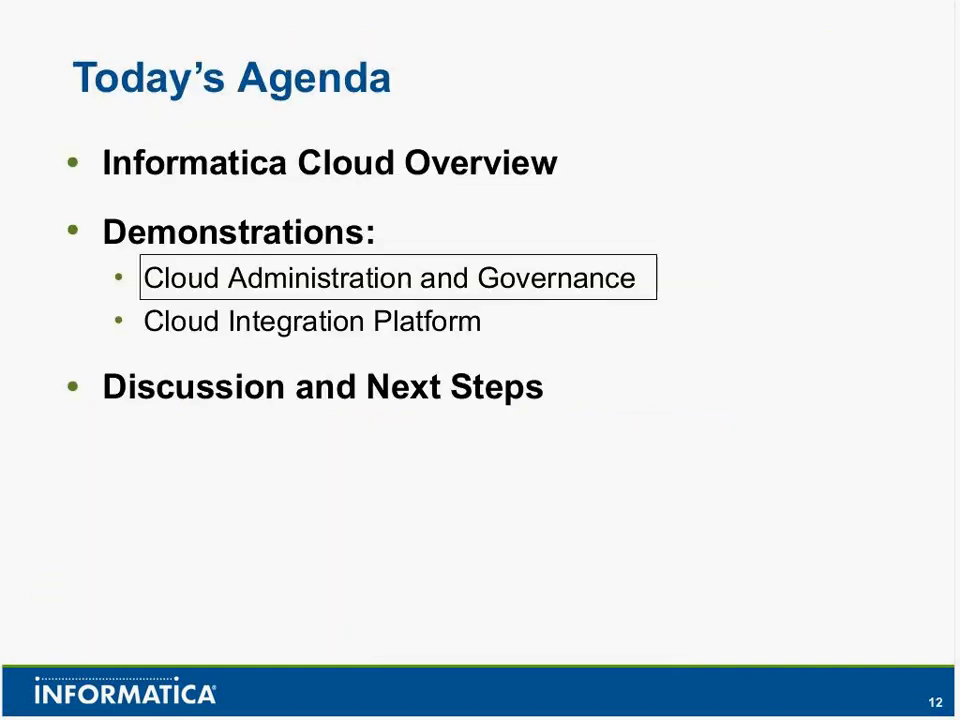
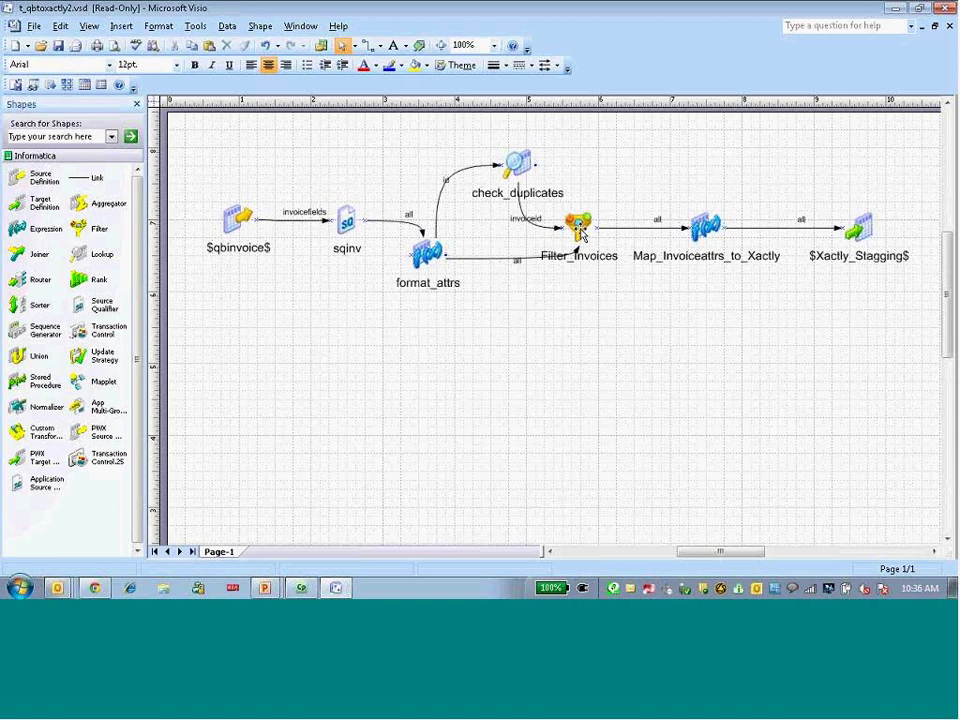
# Select the Filter_Invoices step in the t_qbtoxactly2 mapping diagram
pyautogui.click(581, 233)
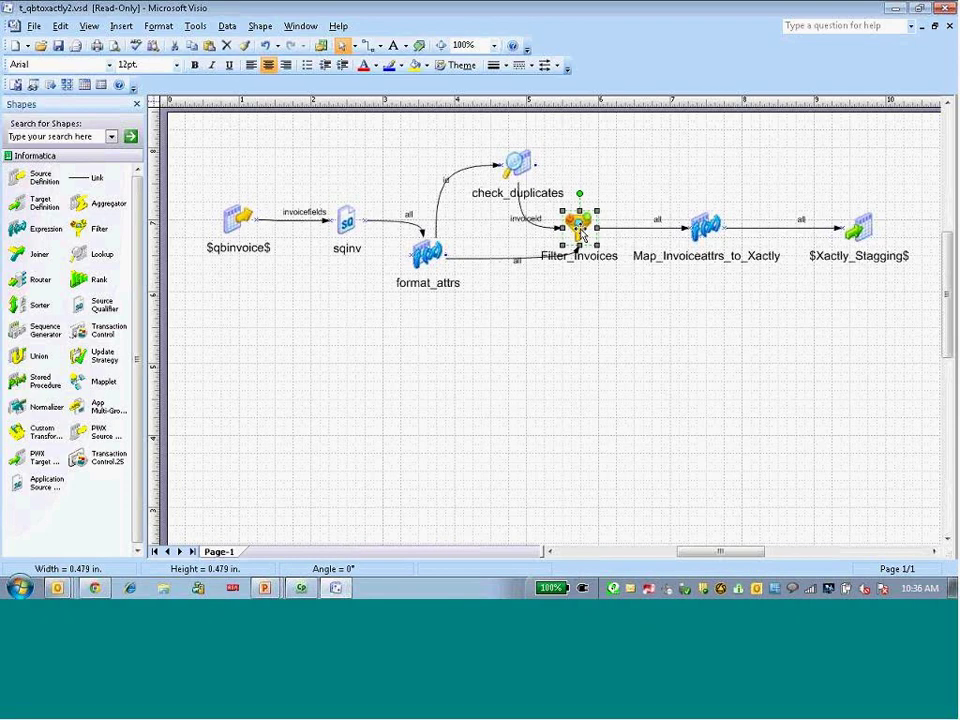
# Confirm Filter_Invoices uses the $inv_filter$ condition, then start the Informatica Cloud template demo
pyautogui.doubleClick(581, 233)
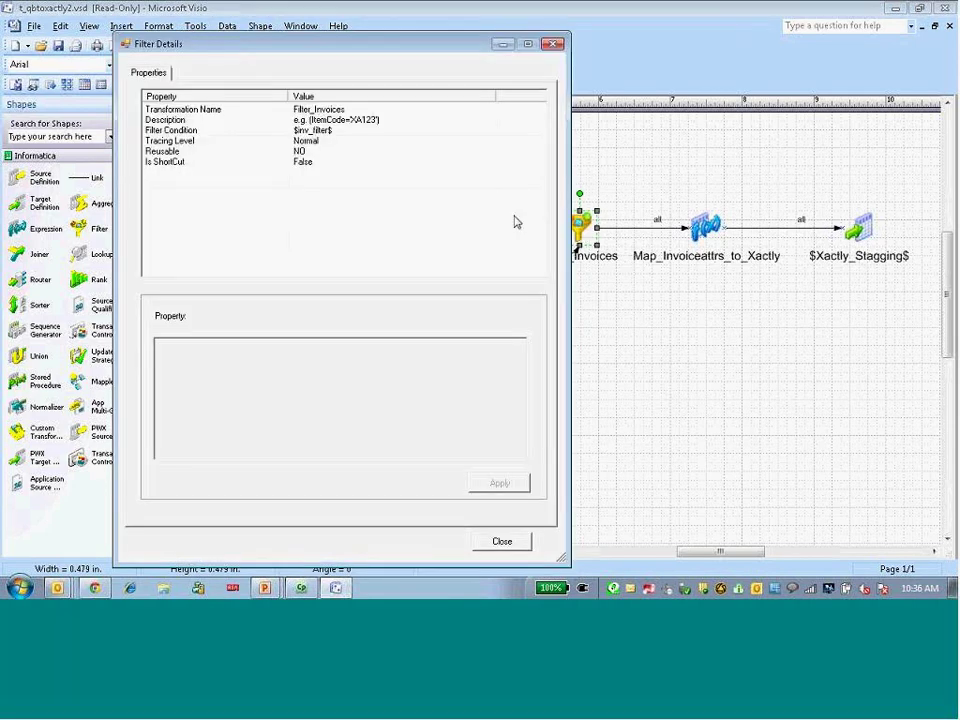
pyautogui.click(204, 132)
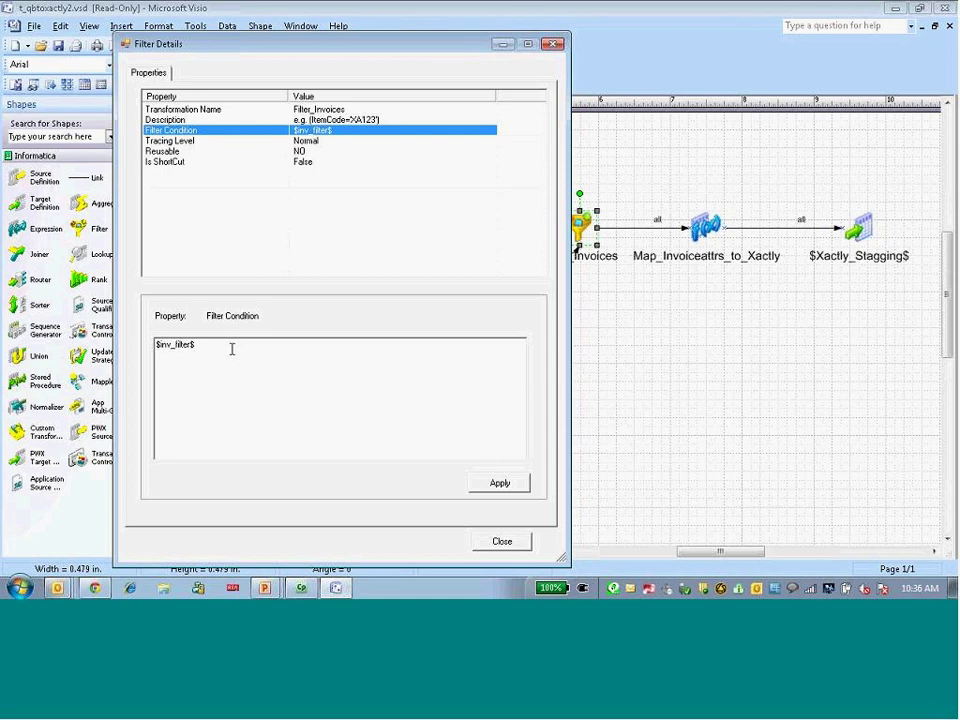
pyautogui.click(492, 544)
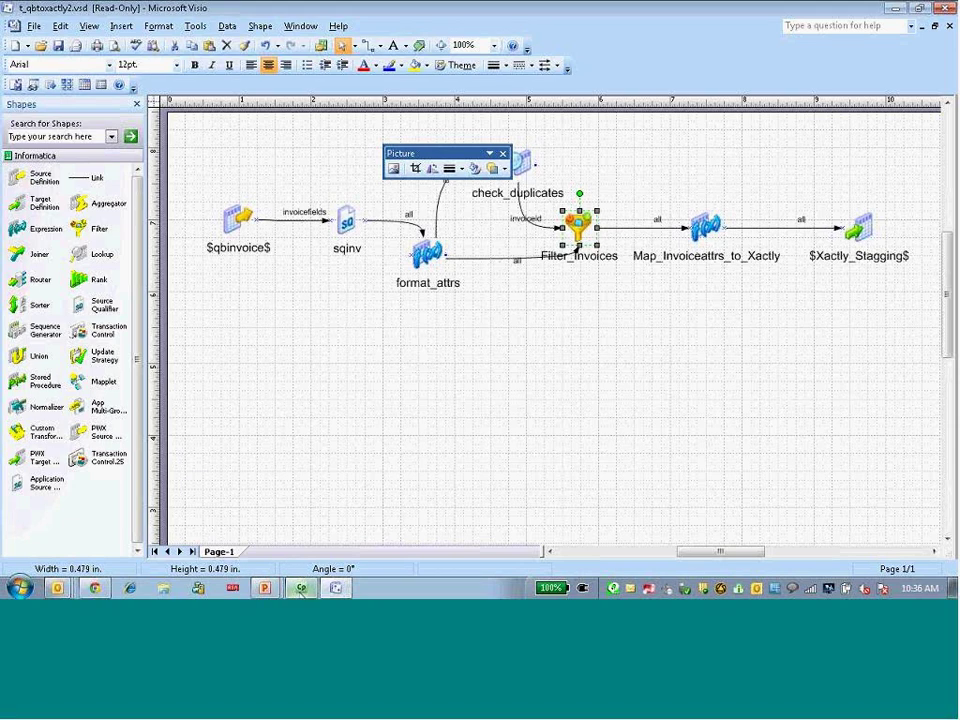
pyautogui.click(302, 588)
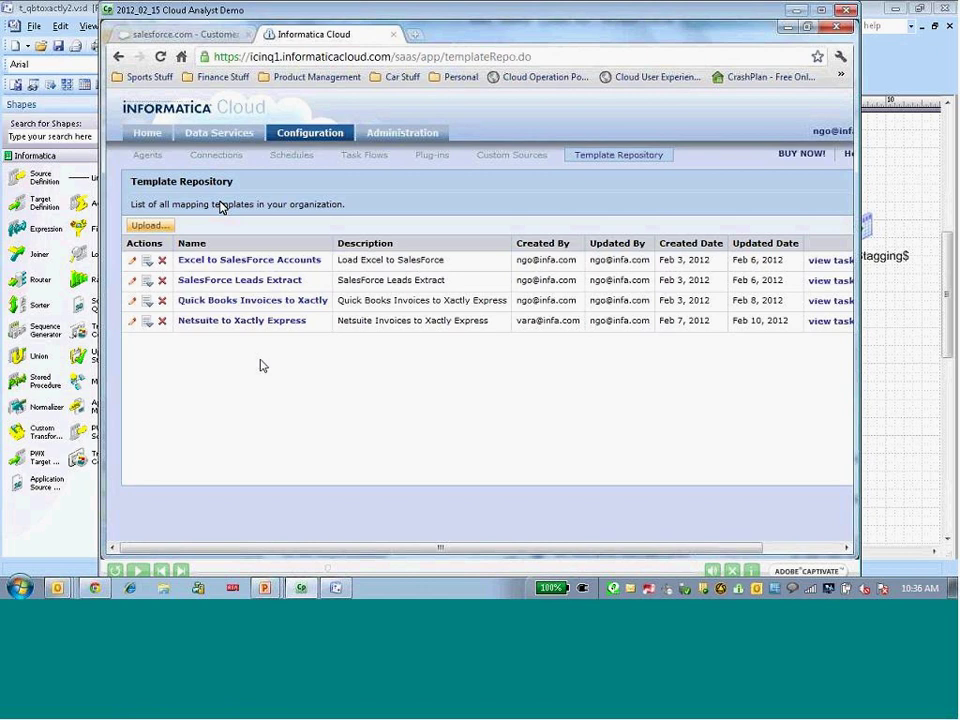
pyautogui.click(148, 567)
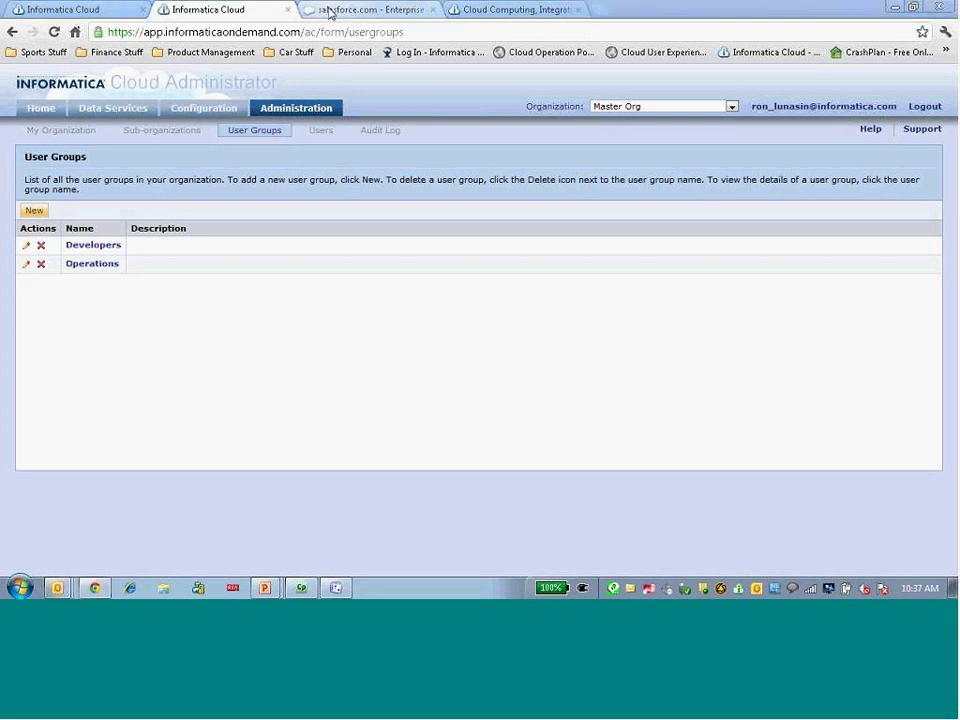
# Let the template-repository demo finish, then switch to the Salesforce browser tab
pyautogui.click(336, 12)
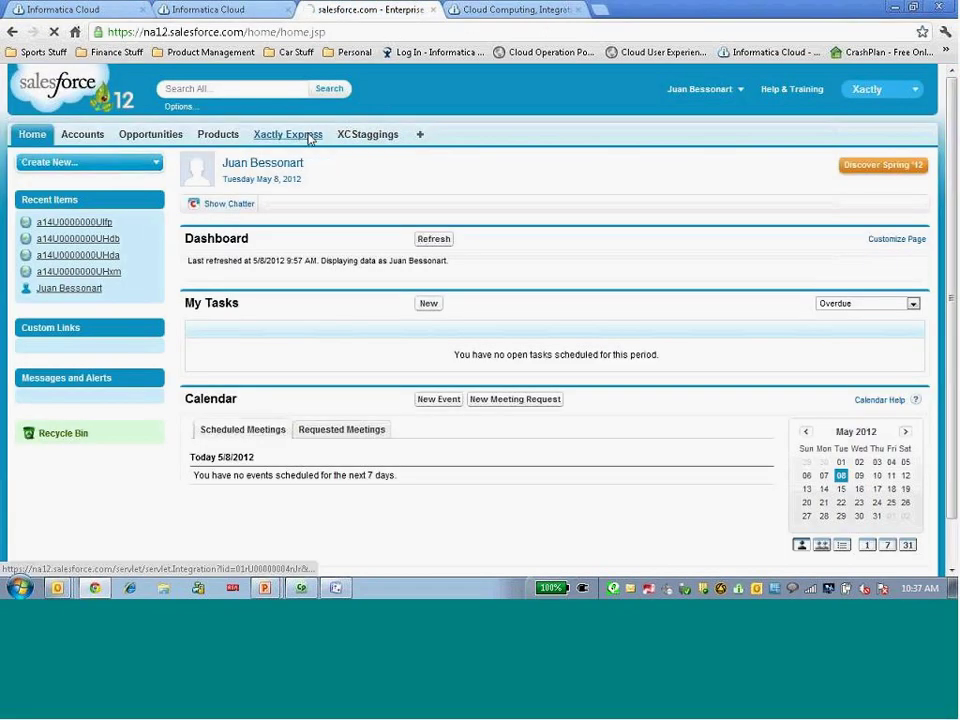
# Open Import Deals via Xactly Express Results > 1. Manage Deals, then select the page address
pyautogui.click(312, 135)
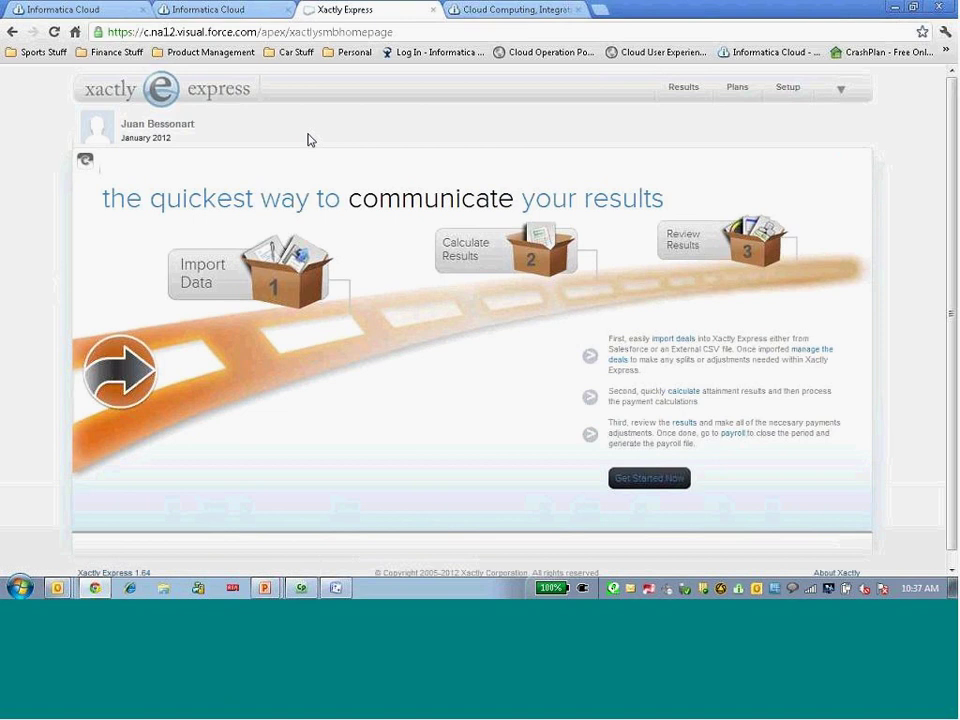
pyautogui.moveTo(678, 93)
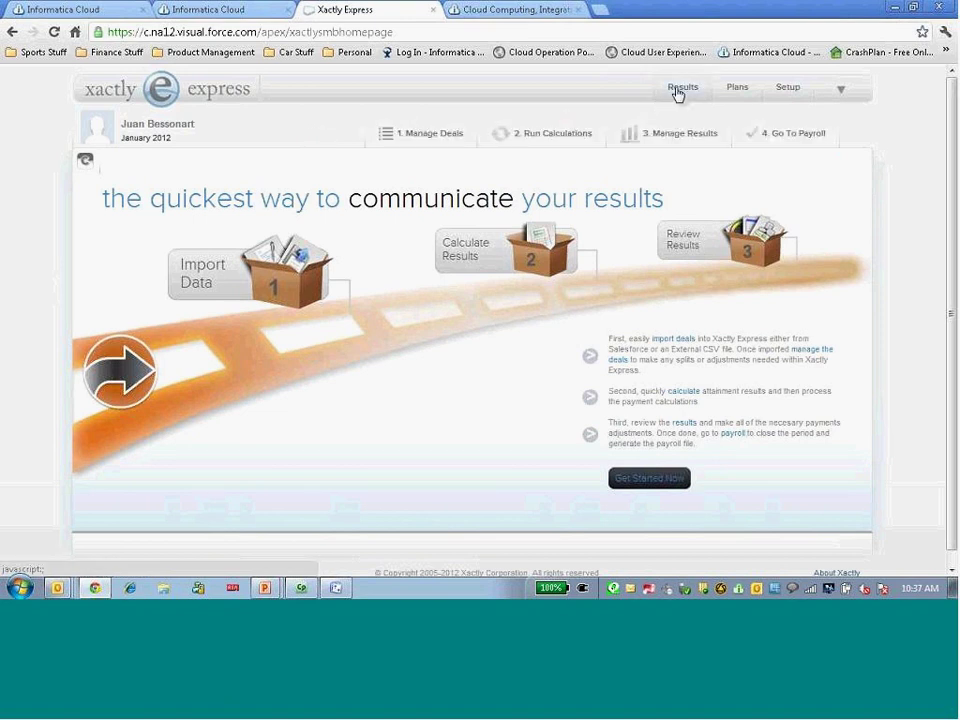
pyautogui.moveTo(463, 122)
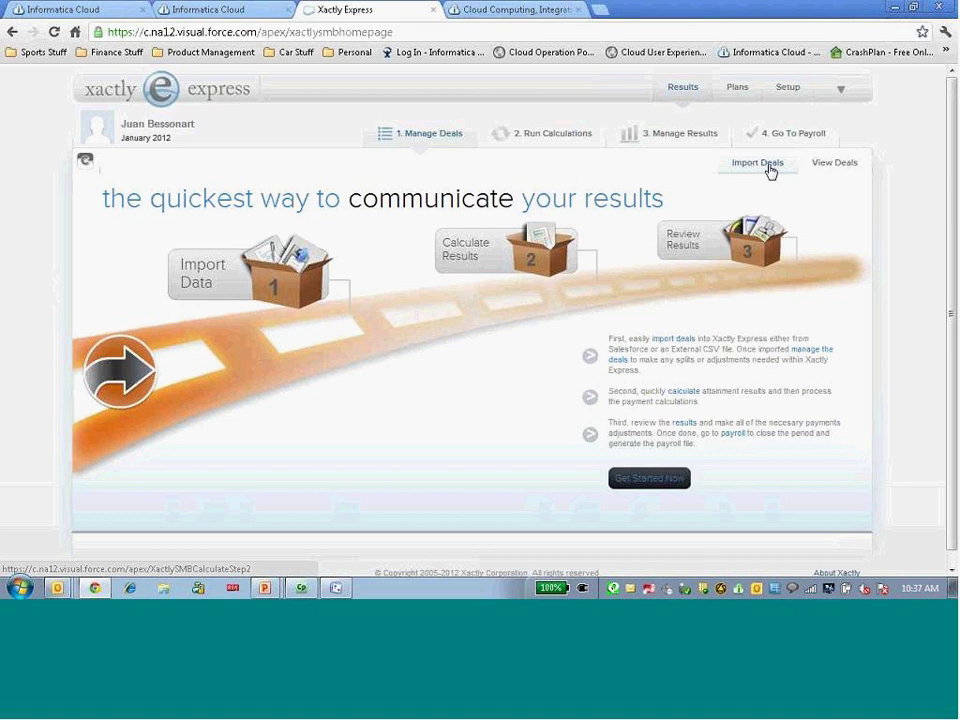
pyautogui.click(768, 166)
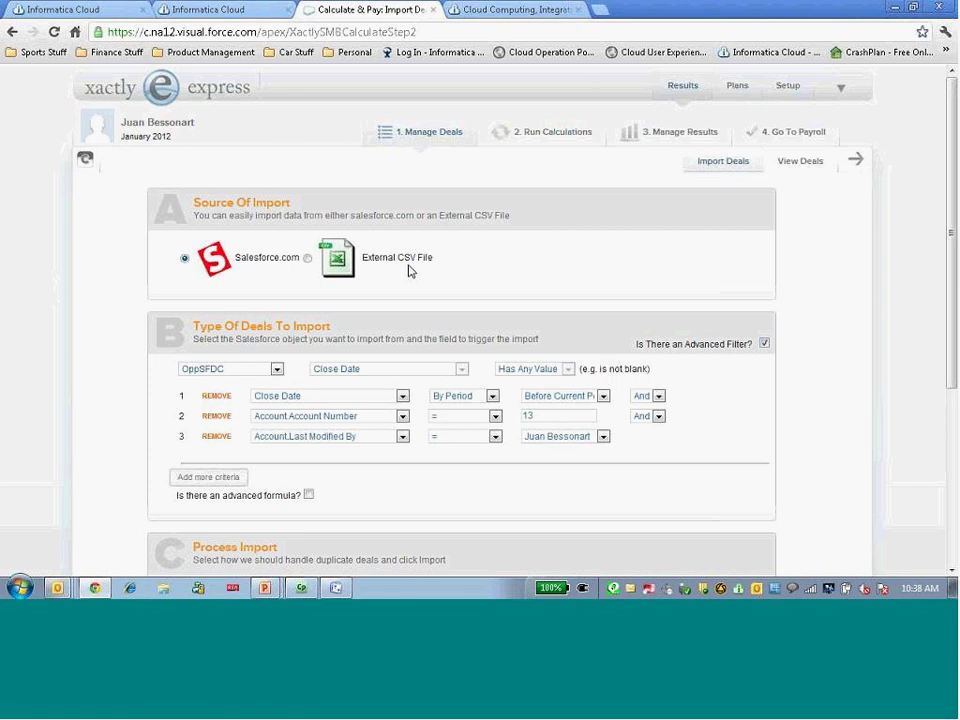
pyautogui.click(437, 34)
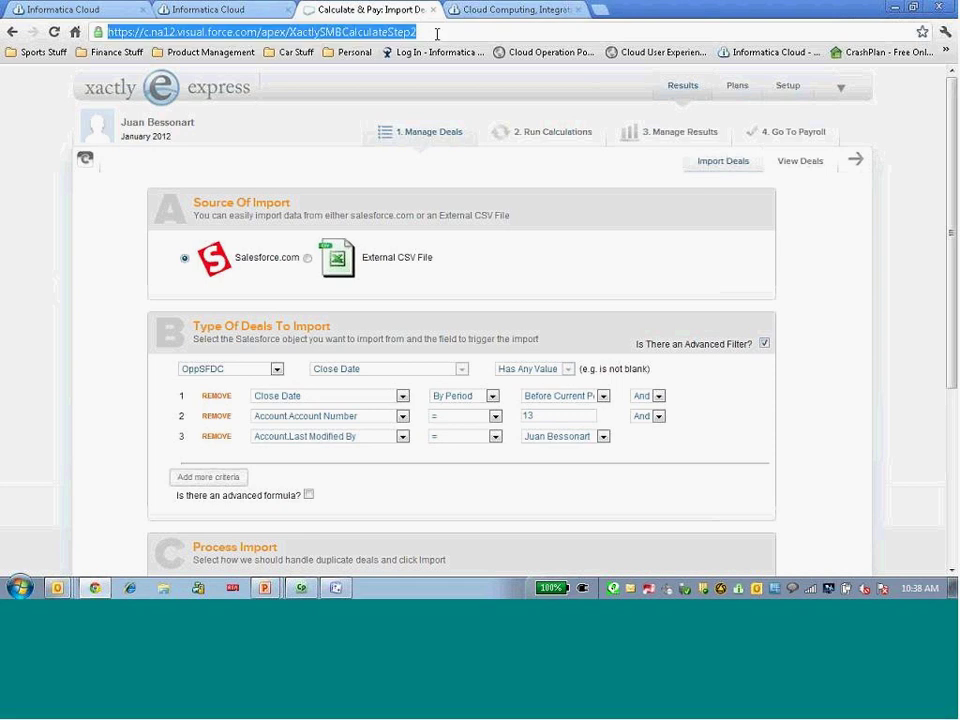
# Append 'b' to the XactlySMBCalculateStep2 URL to load the QuickBooks import page
pyautogui.click(437, 34)
pyautogui.write('b')
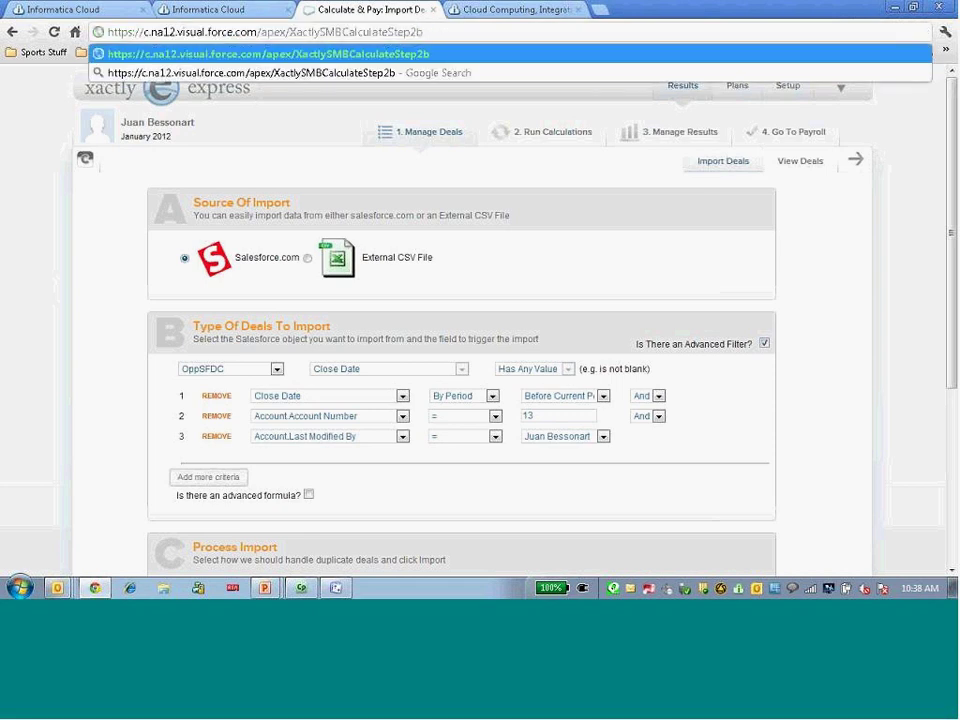
pyautogui.press('Return')
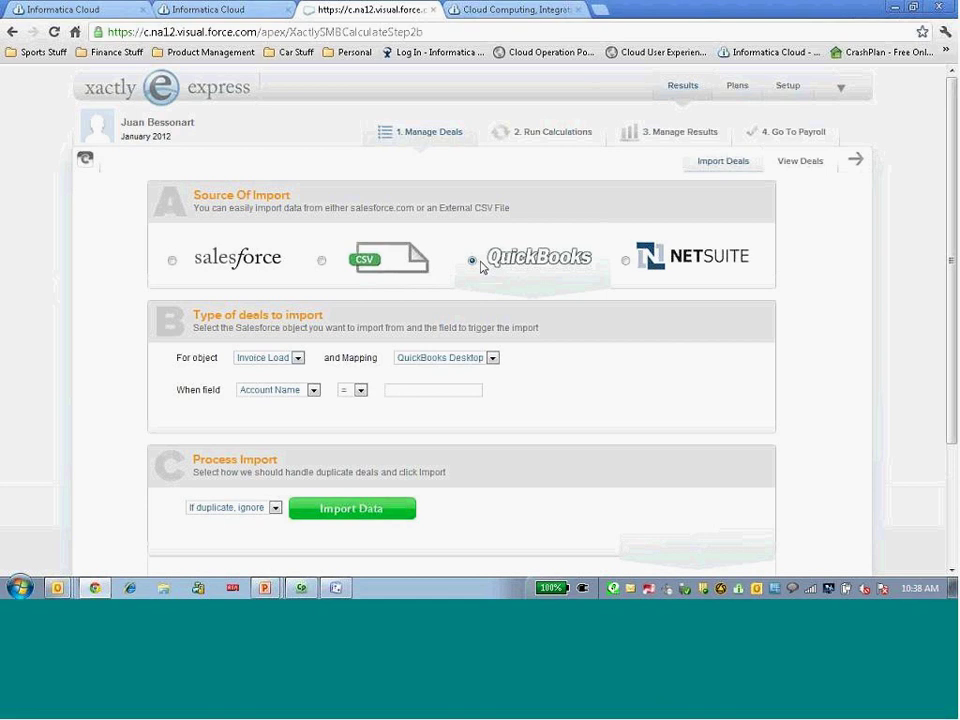
# Set the QuickBooks invoice import condition to ItemCode = XA123
pyautogui.click(311, 392)
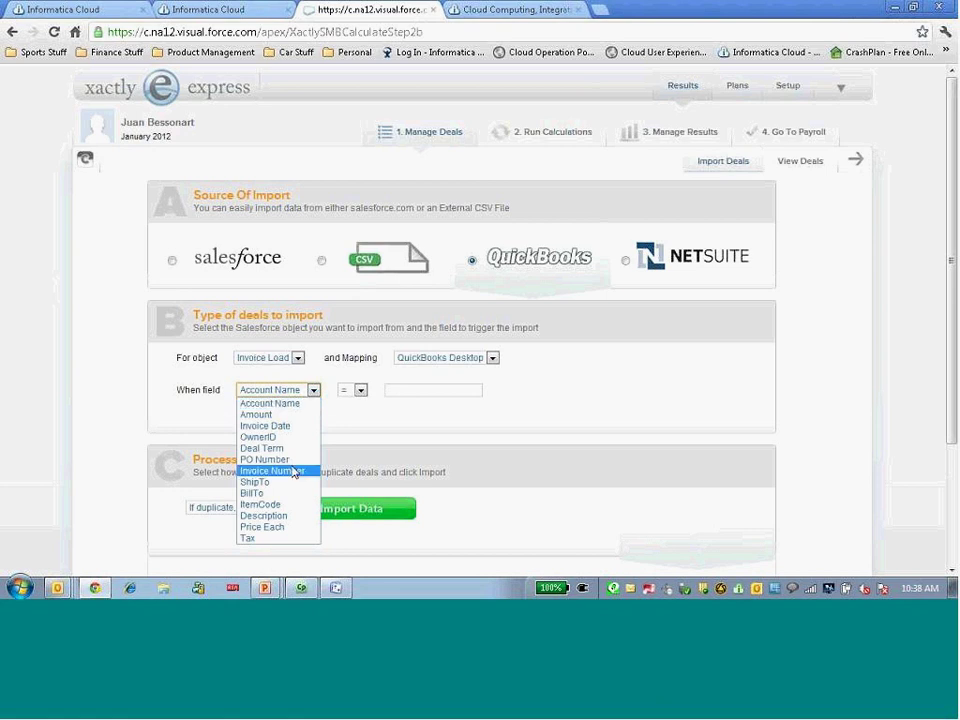
pyautogui.click(291, 504)
pyautogui.click(419, 390)
pyautogui.write('XA123')
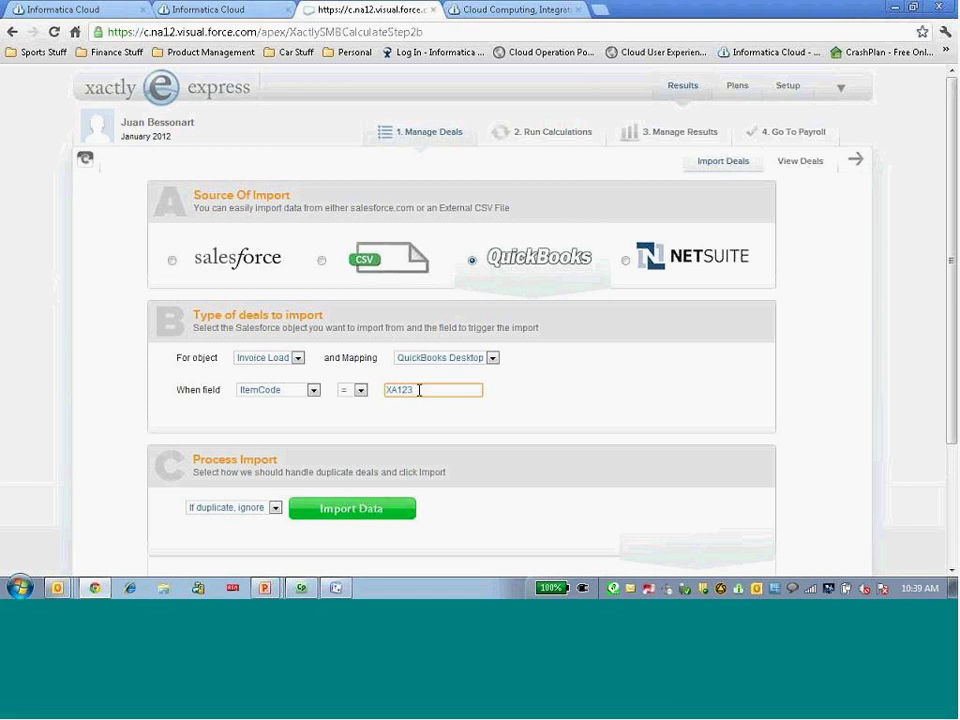
# Advance the presentation to the Informatica Cloud Spring 2012 summary slide
pyautogui.click(301, 588)
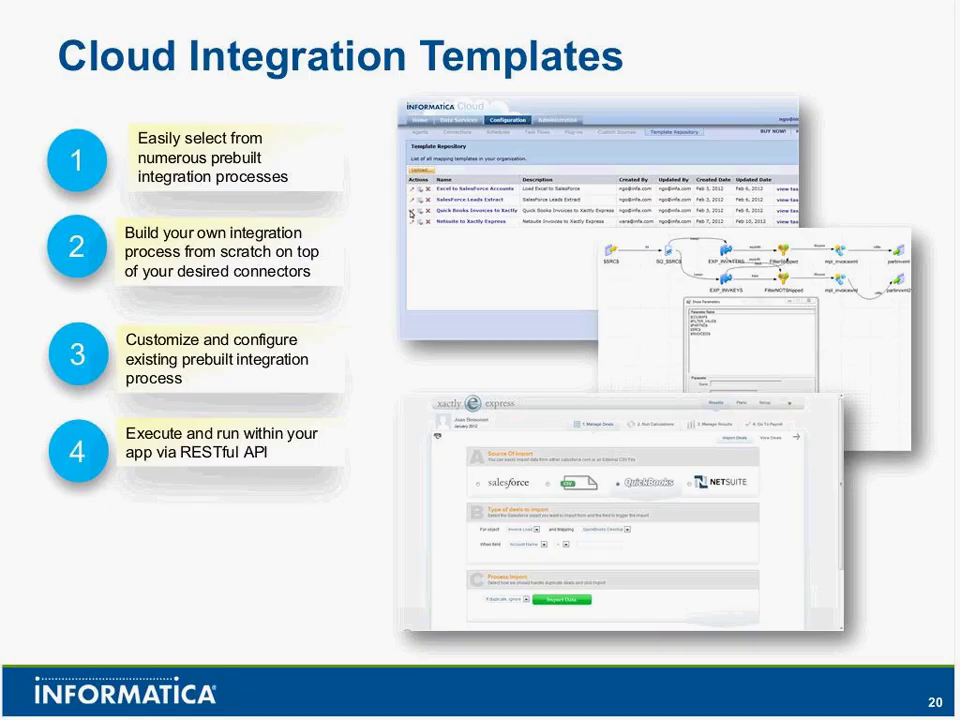
pyautogui.press('Right')
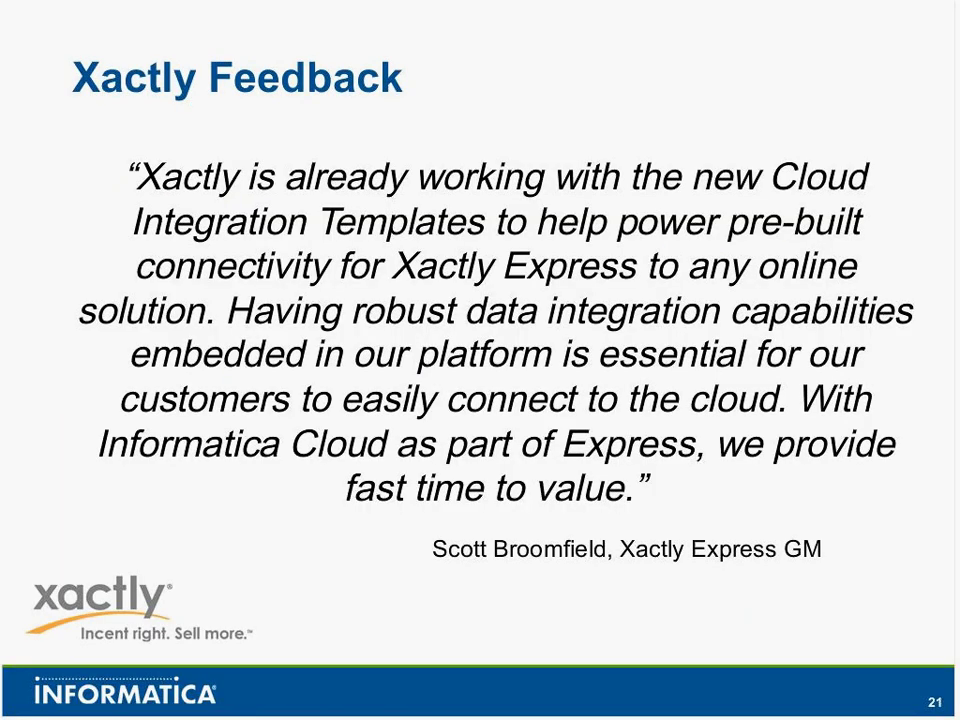
pyautogui.press('Right')
pyautogui.press('Right')
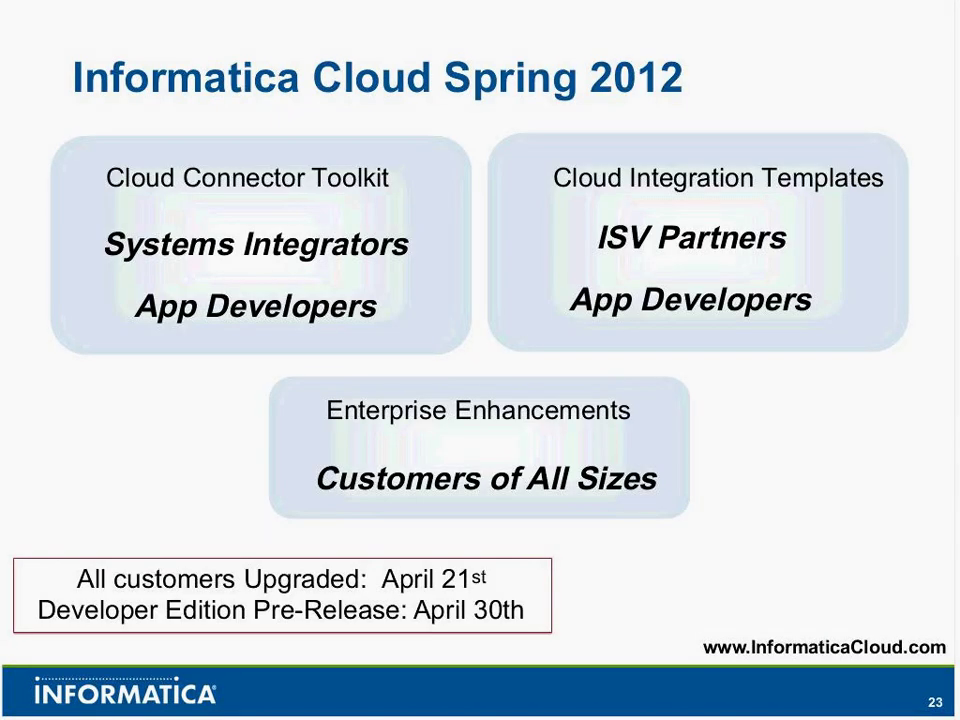